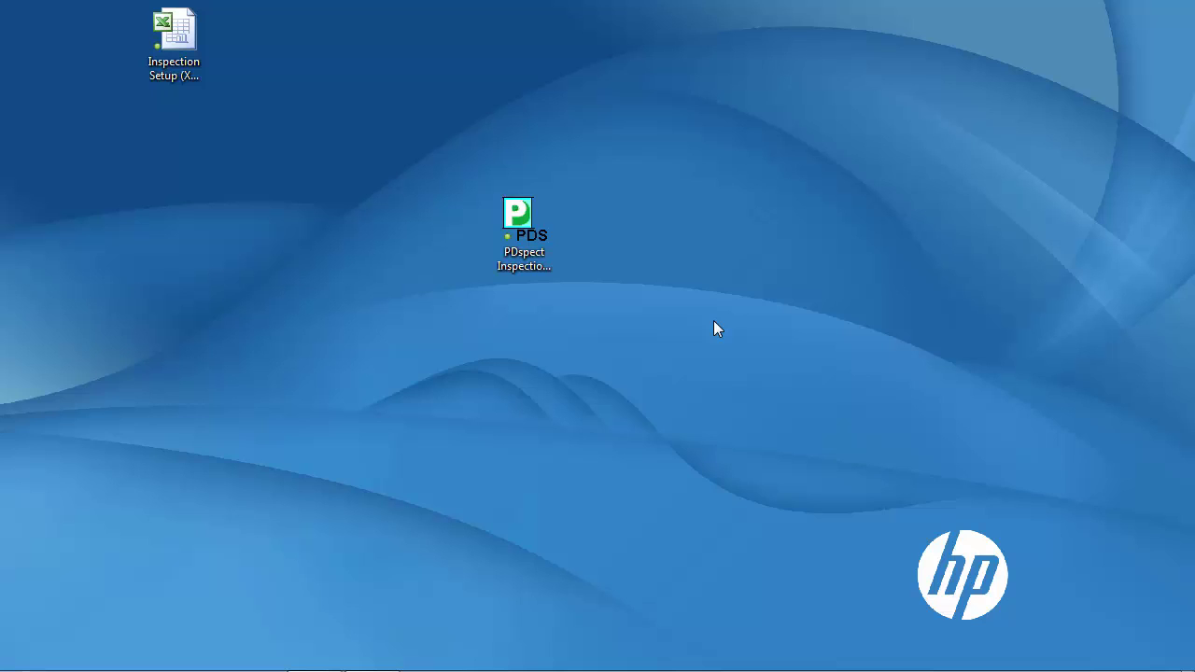
Start PDspect's inspection form designer and open the Due Diligence Room by Room template.
double_click(528, 224)
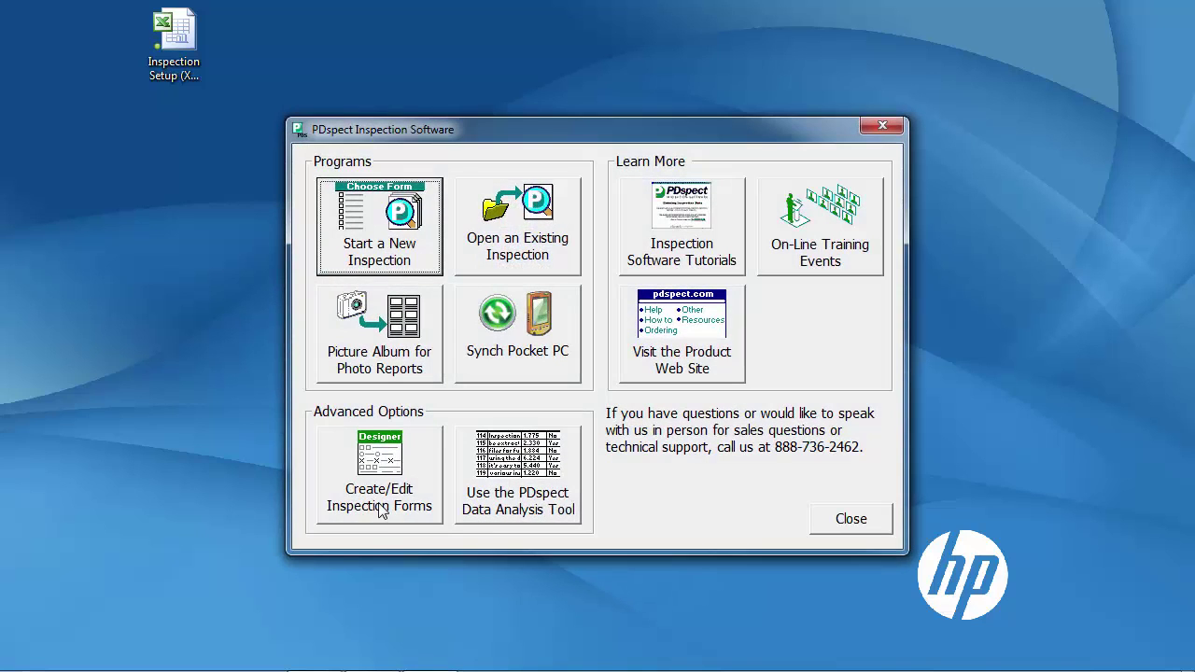
left_click(378, 495)
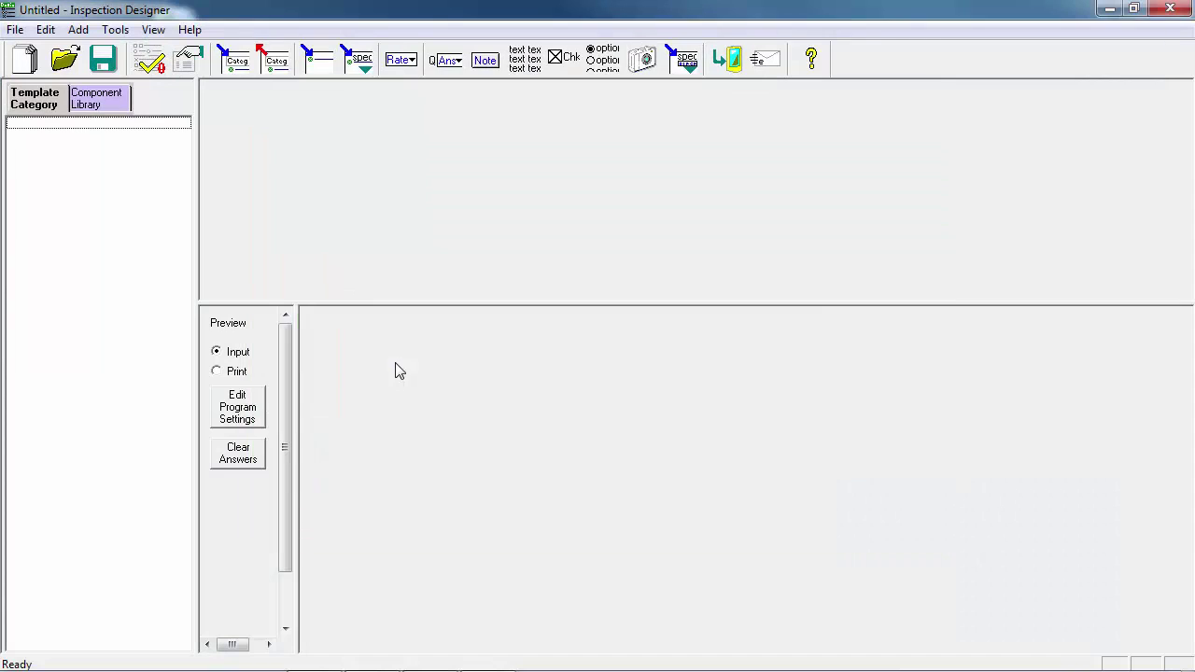
left_click(66, 59)
left_click(549, 245)
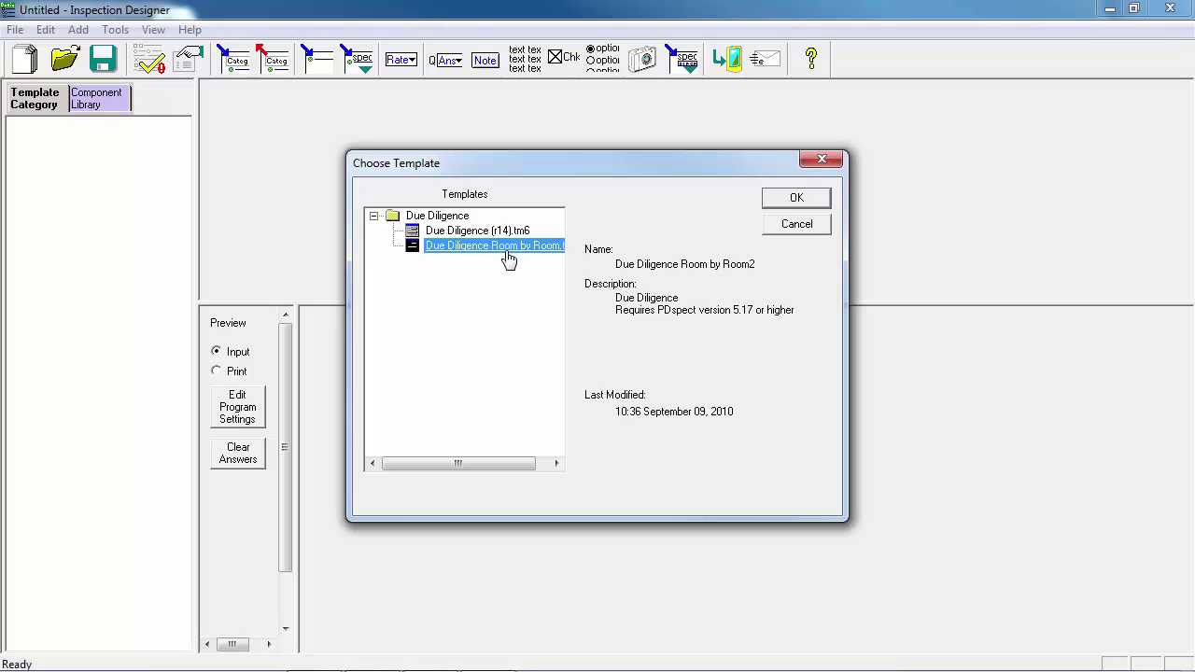
left_click(812, 200)
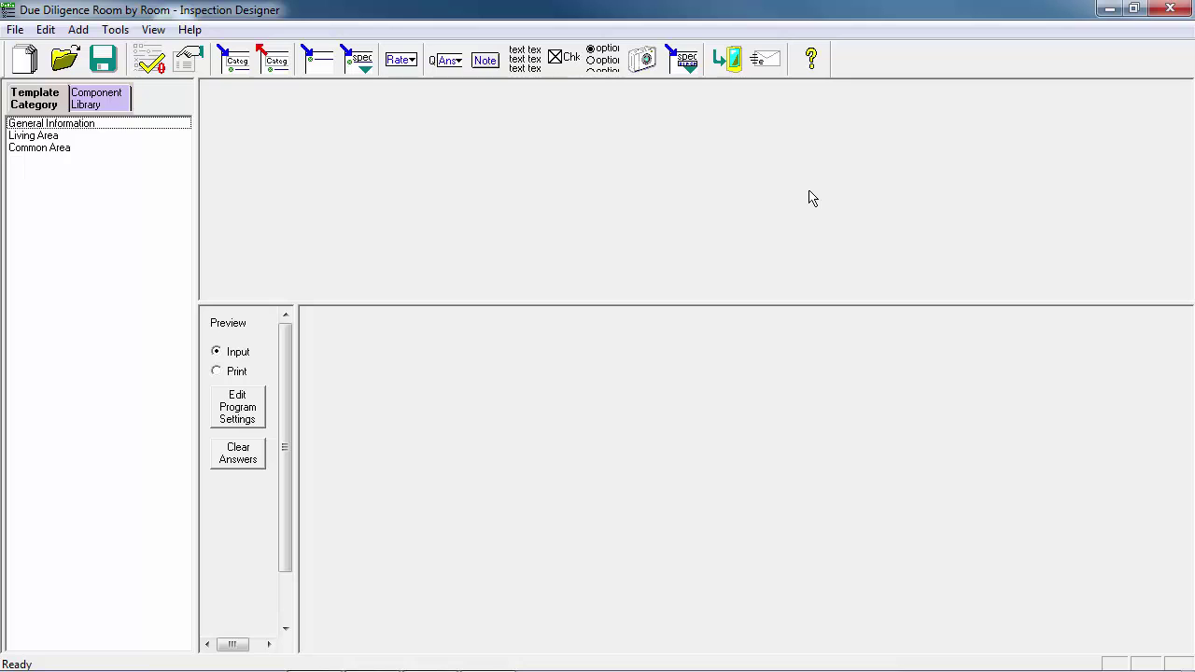
Save a copy of the template with Sudden Valley as both its file name and template name.
left_click(15, 29)
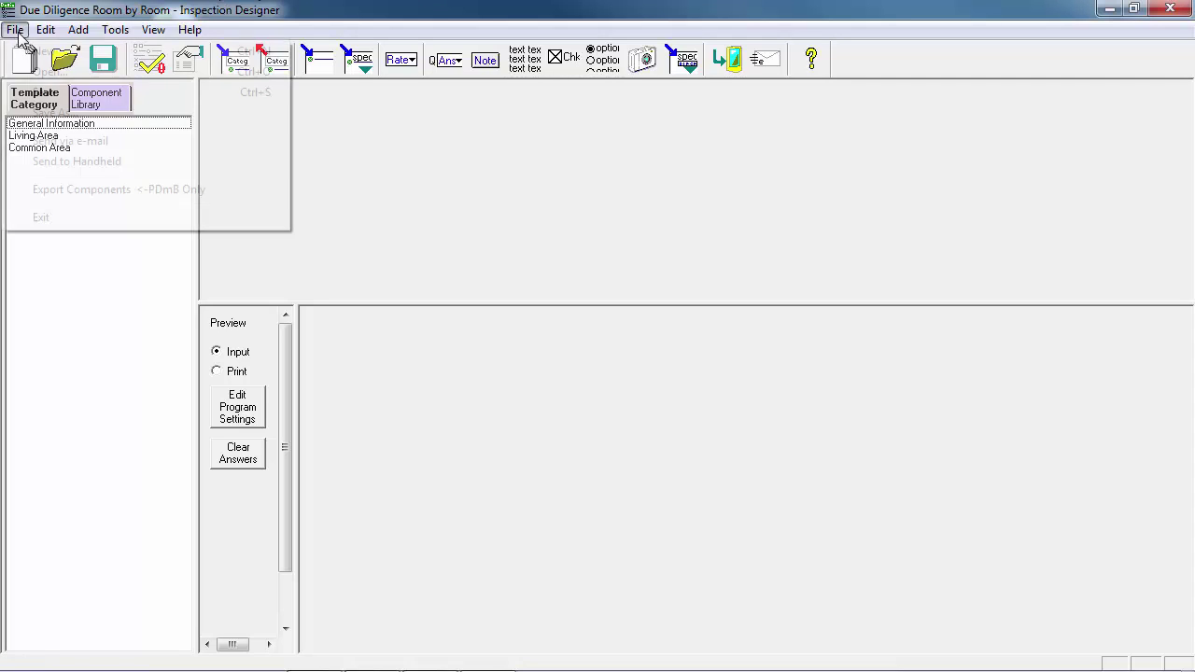
left_click(42, 112)
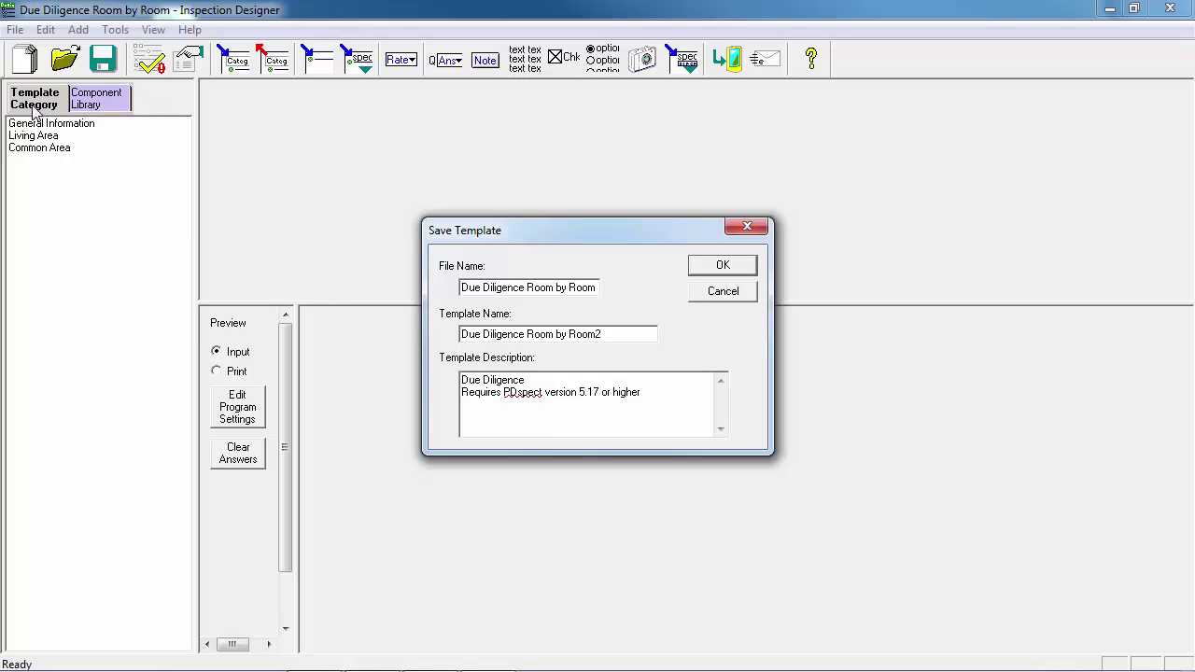
left_click_drag(598, 287, 303, 275)
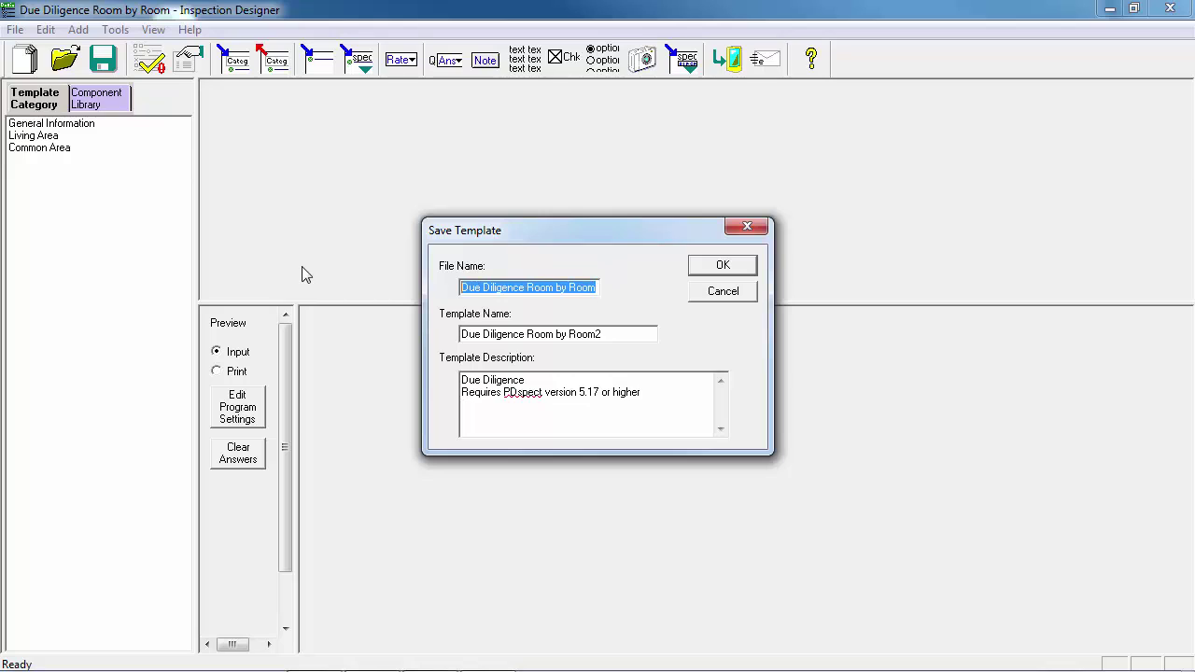
type("Sudden")
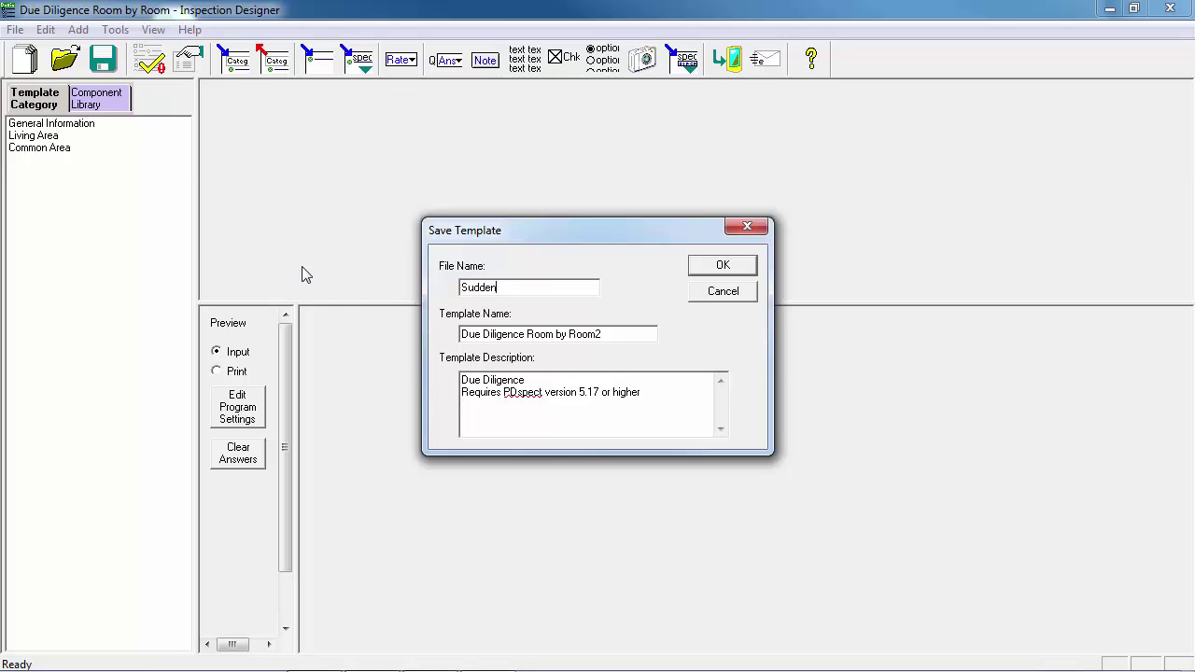
type(" Valley")
left_click_drag(636, 333, 4, 349)
type("S")
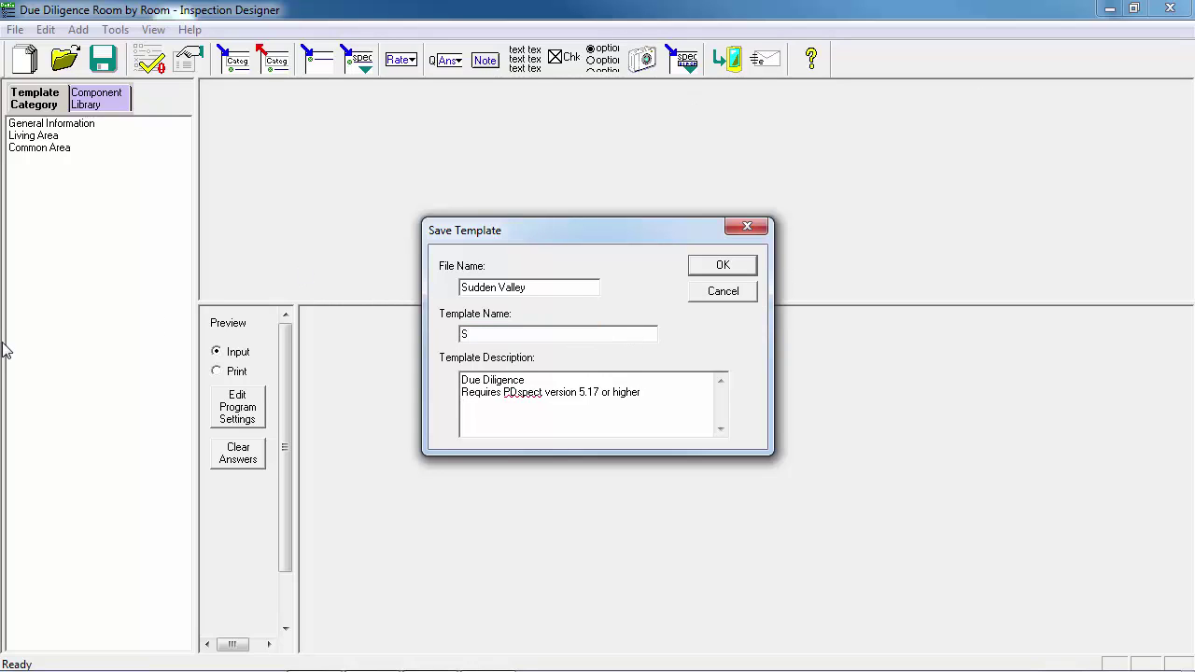
type("udden Valley")
left_click(702, 265)
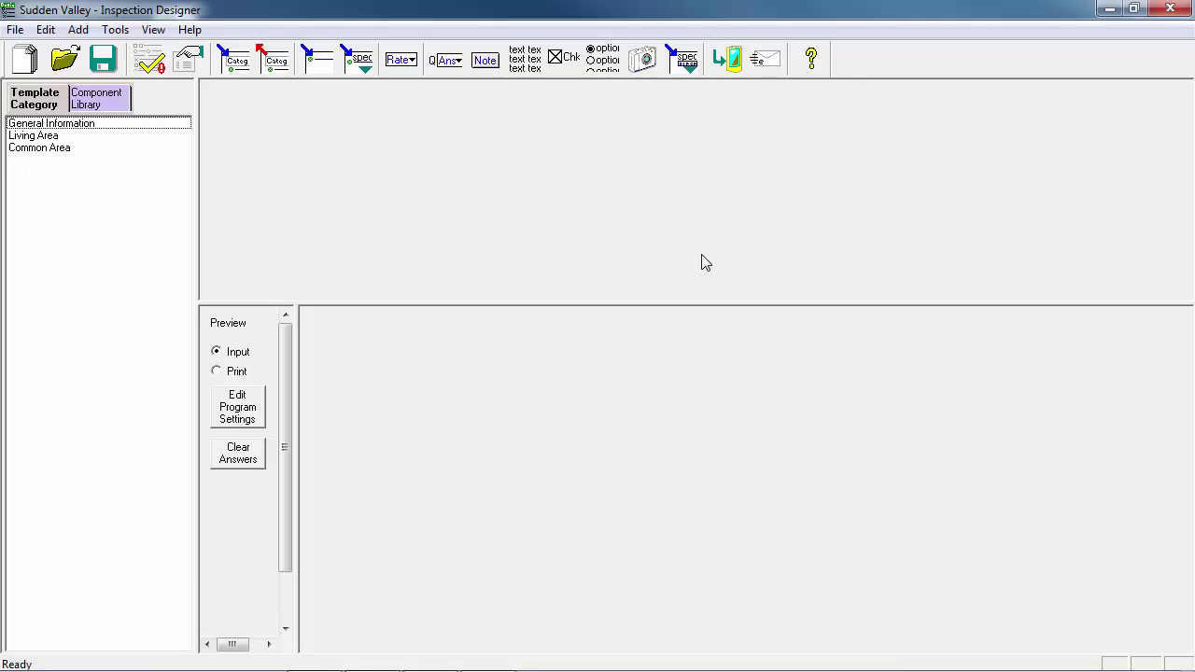
Delete the Washer and Dryer lines from the Appliances section of the Living Area category.
left_click(44, 140)
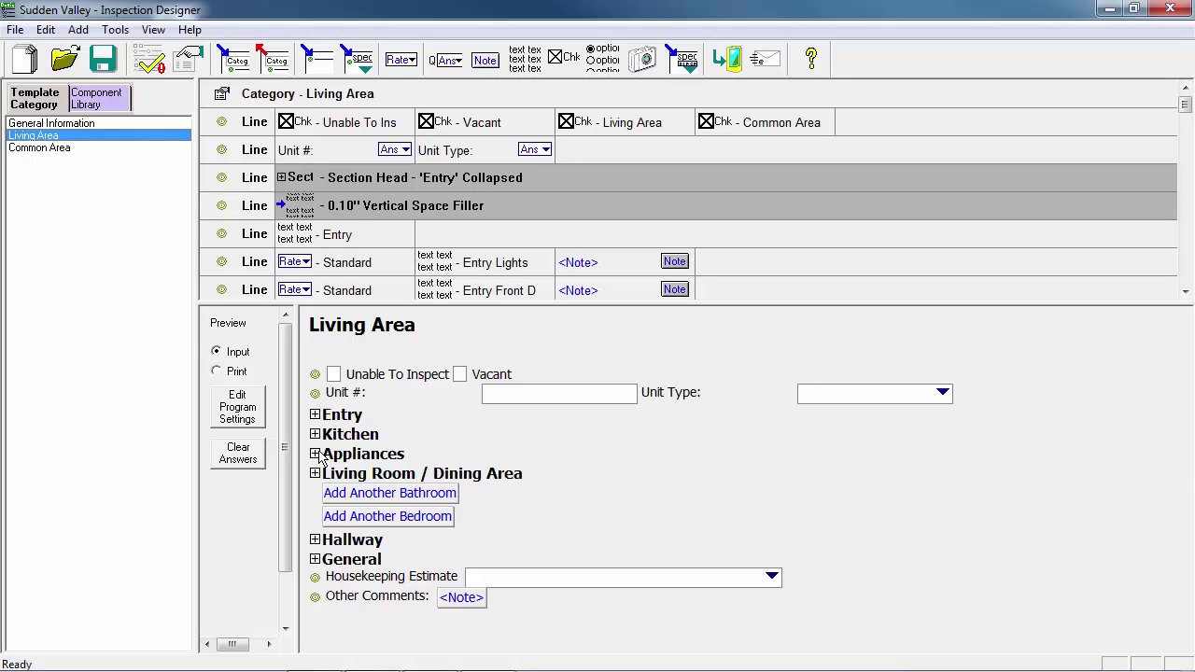
left_click(316, 454)
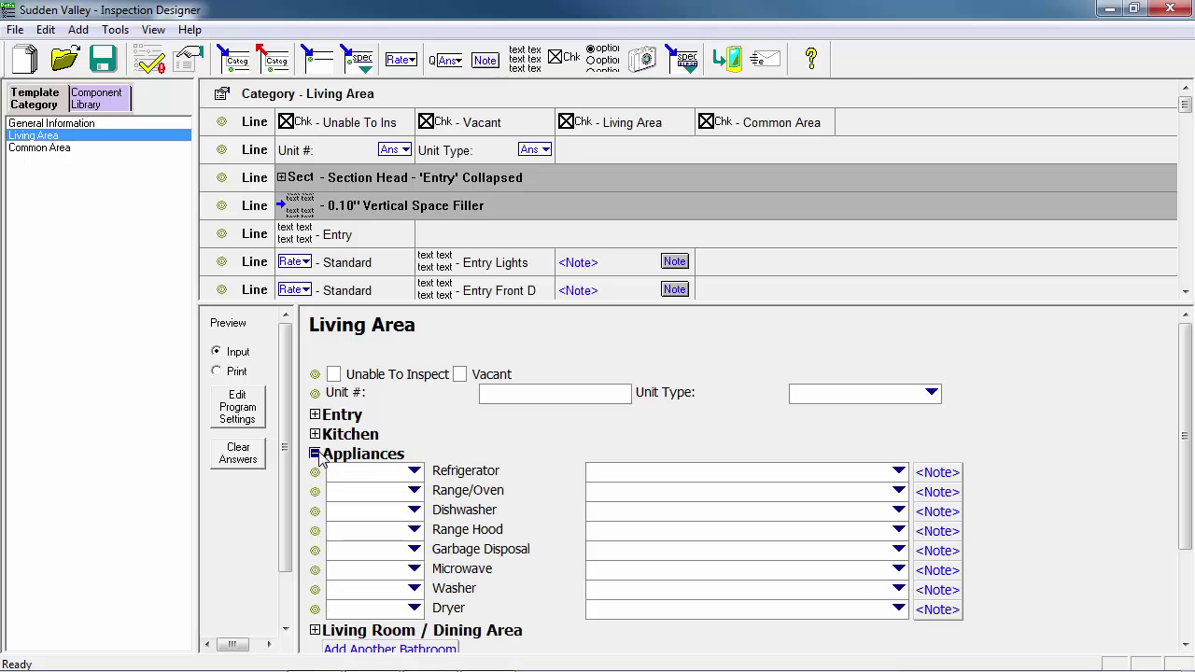
scroll(343, 472, "down", 1)
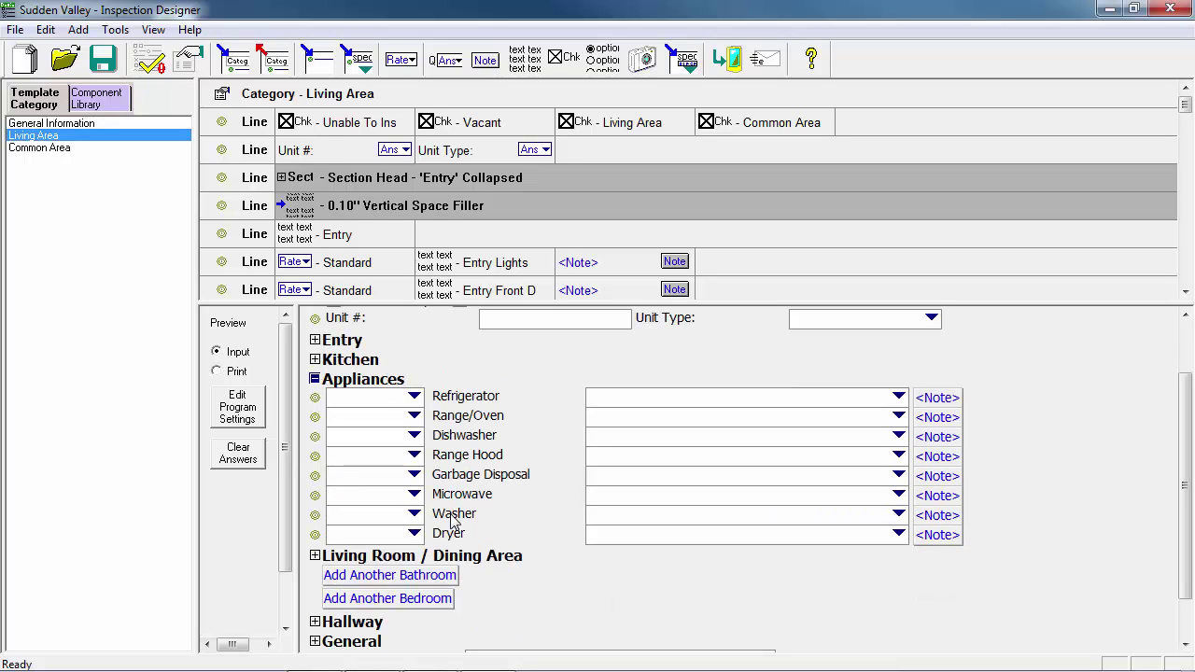
right_click(320, 516)
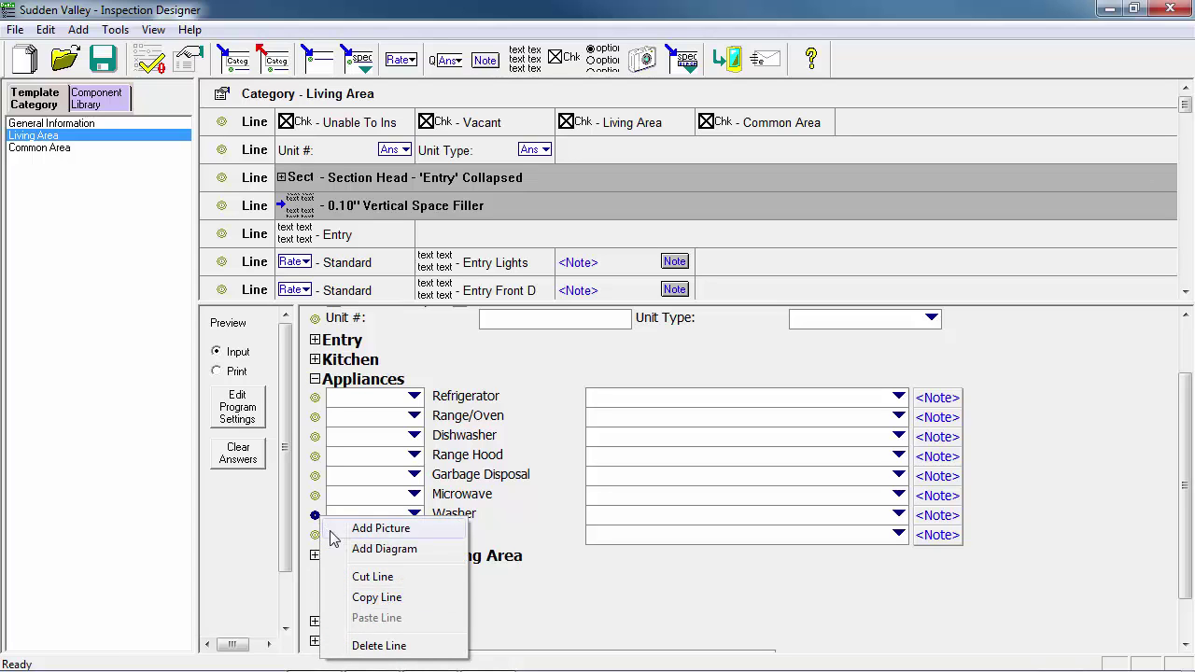
left_click(373, 646)
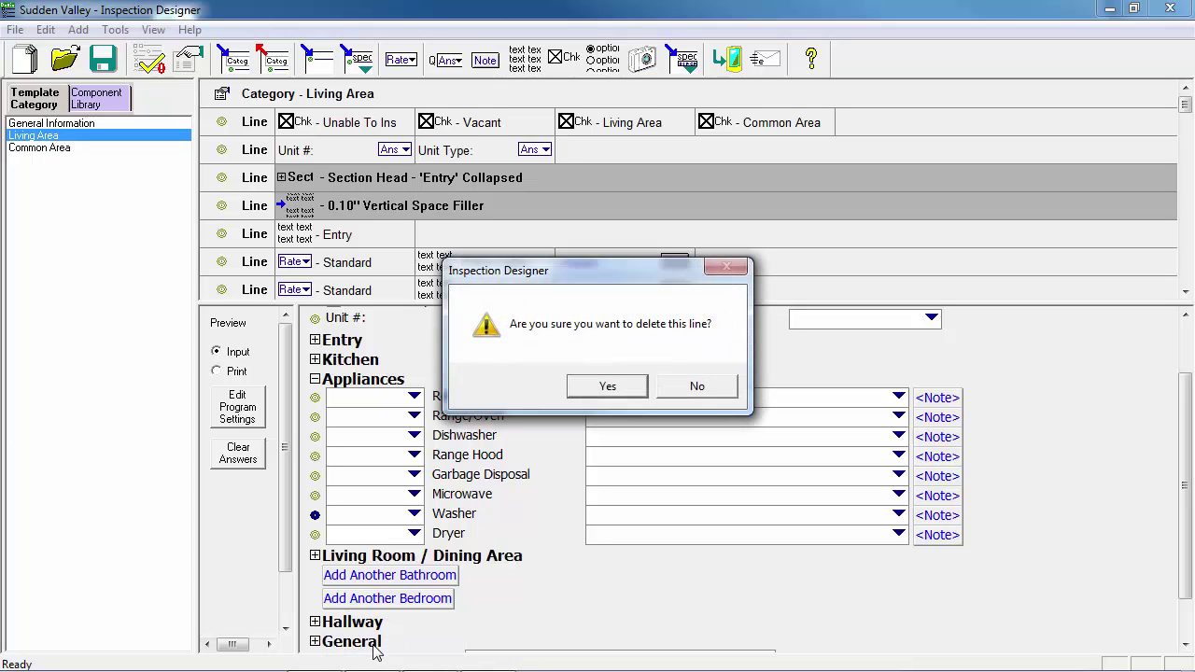
left_click(595, 384)
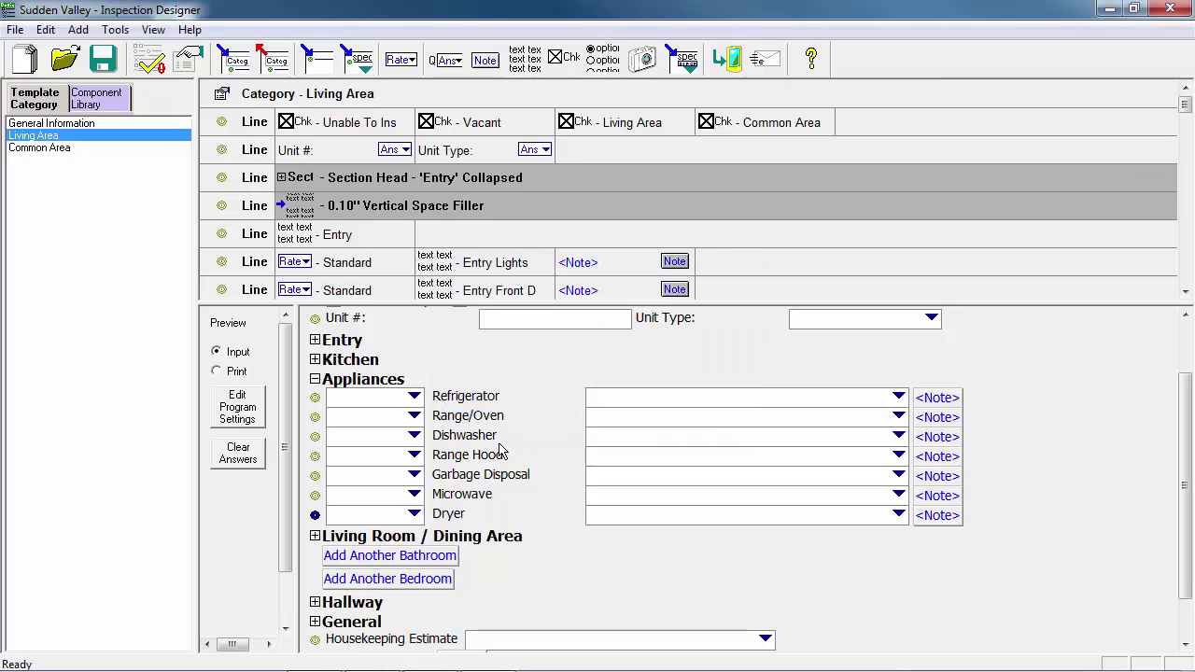
right_click(316, 515)
left_click(347, 646)
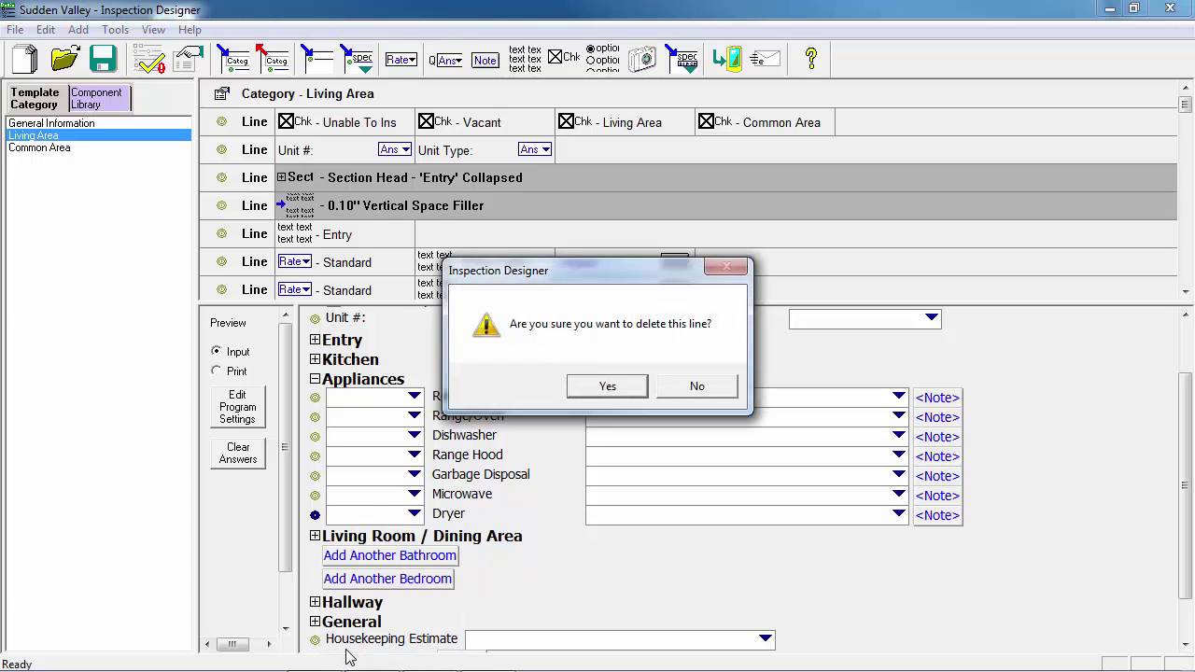
left_click(578, 392)
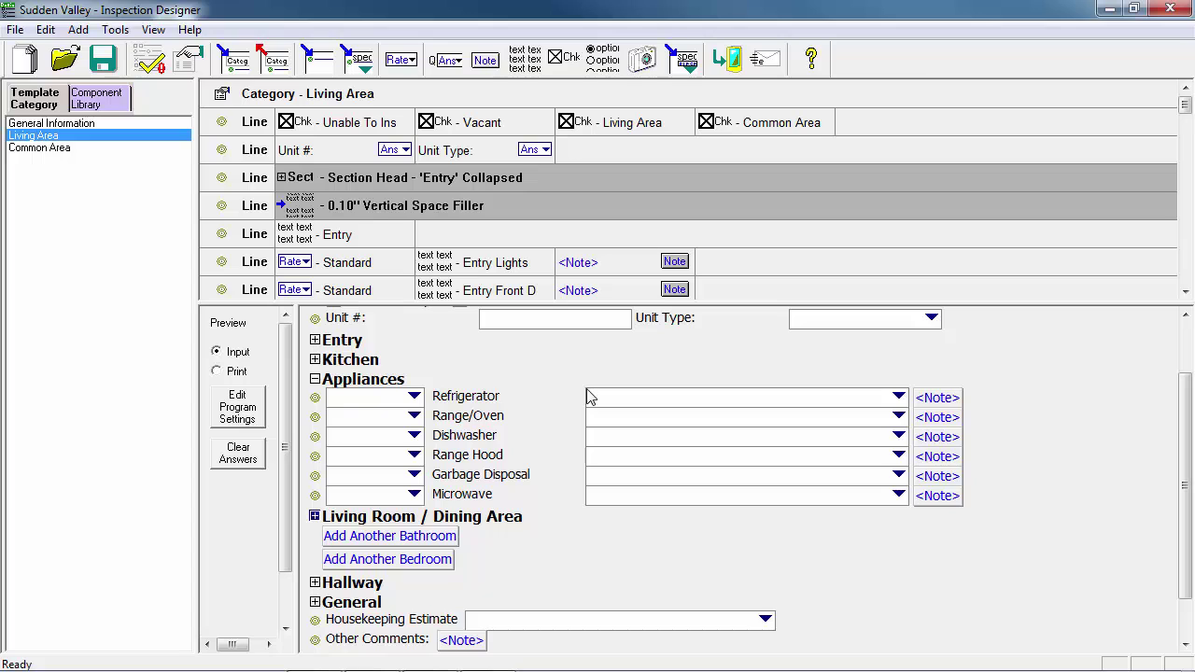
Copy the Living Area category and paste two duplicates of it into the template's category list.
right_click(46, 138)
left_click(52, 153)
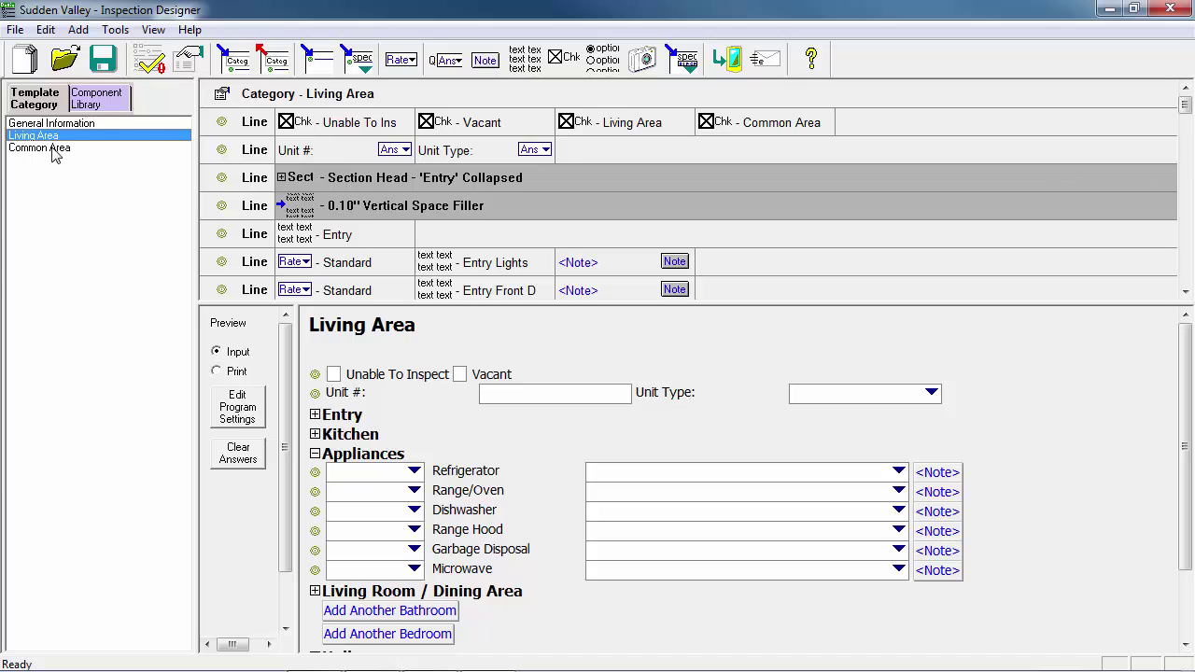
right_click(51, 137)
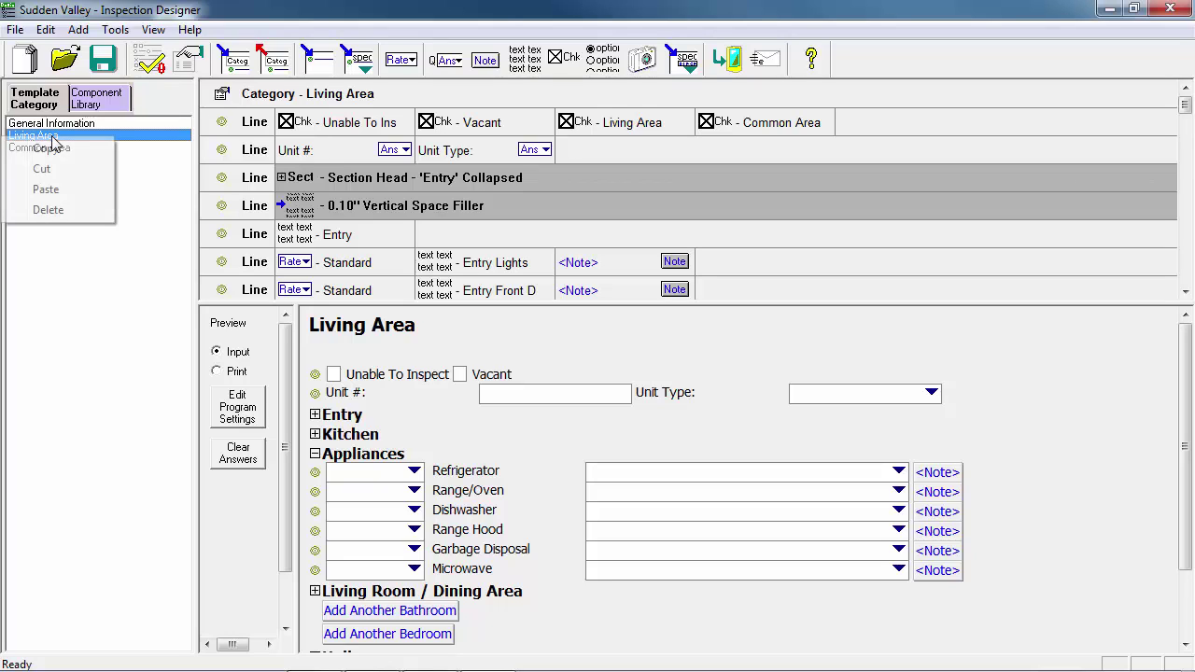
left_click(58, 190)
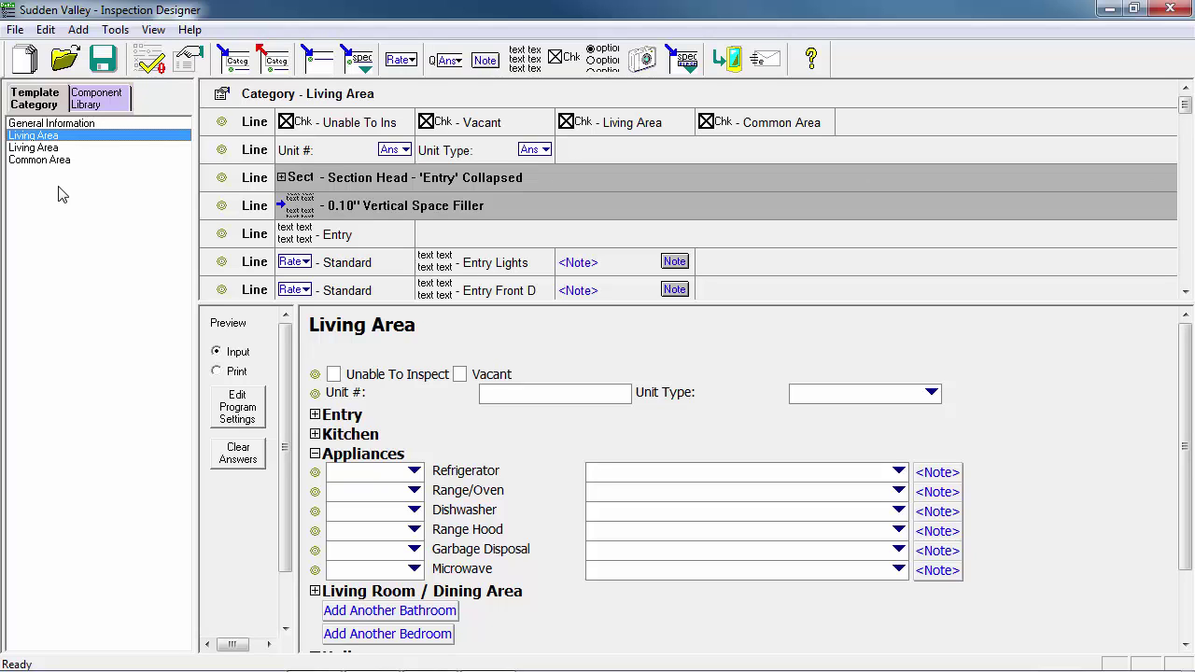
right_click(59, 150)
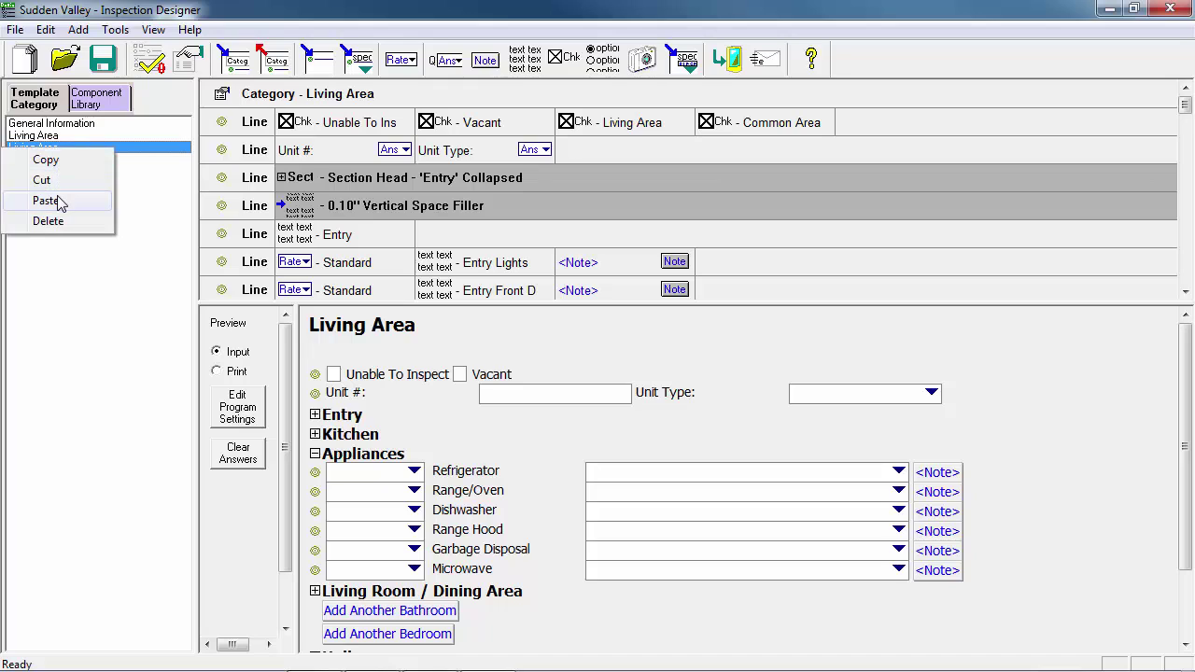
left_click(57, 201)
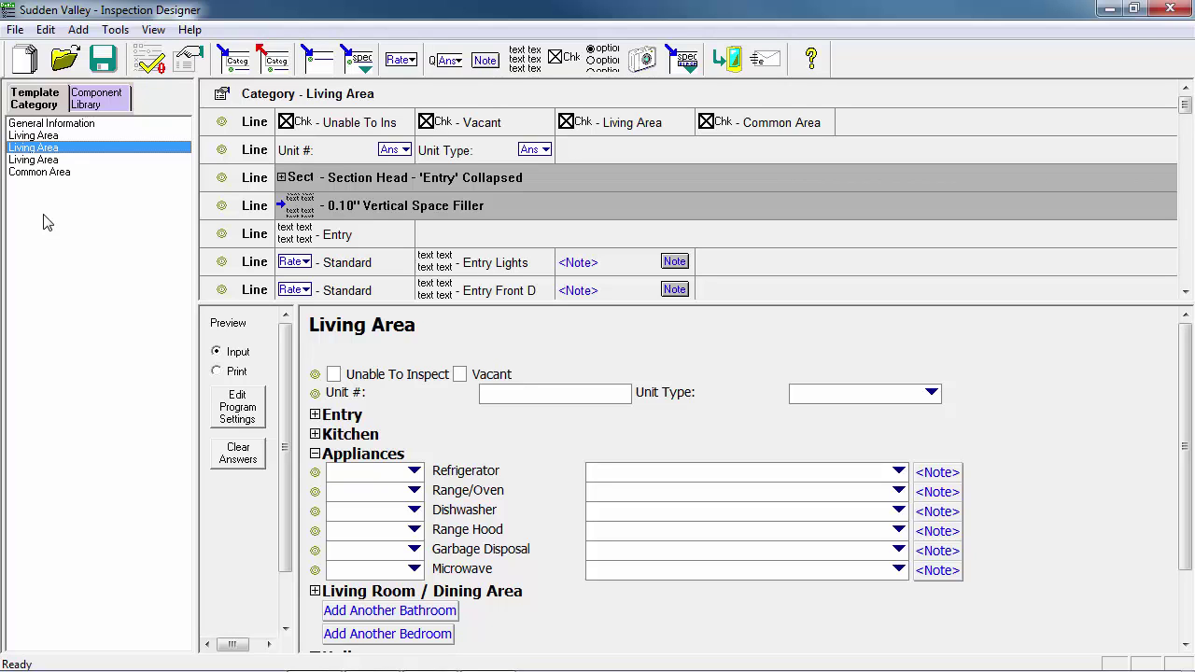
Rename the first Living Area category to 1x1, declining to change the assigned library lists.
left_click(61, 136)
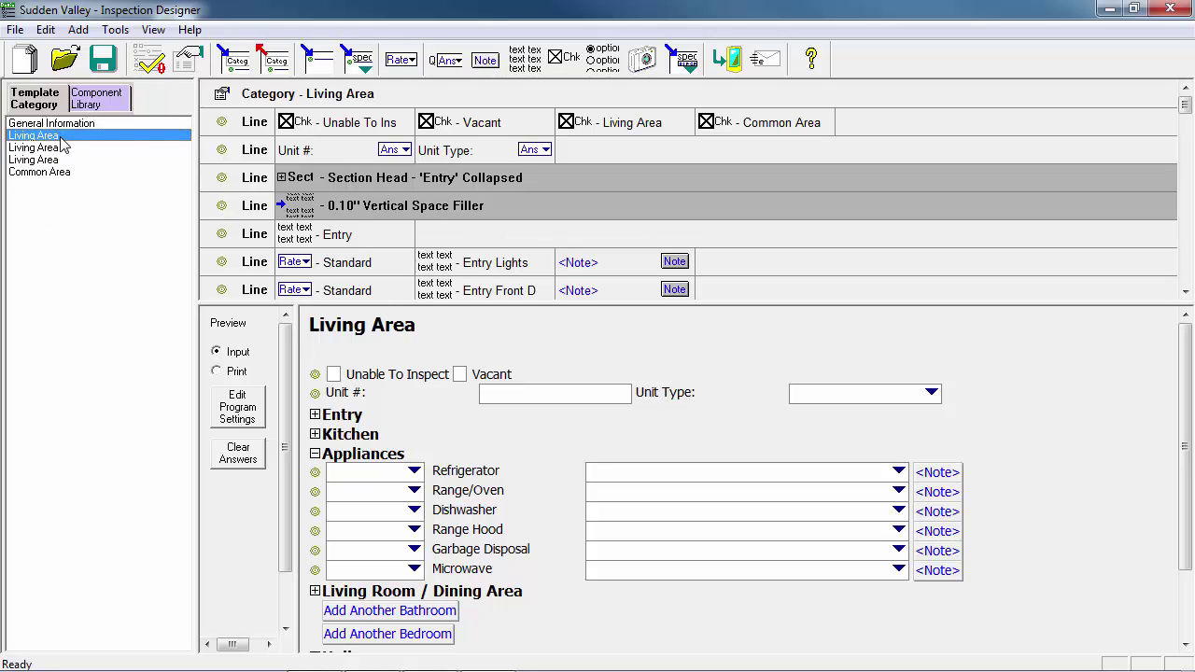
double_click(224, 98)
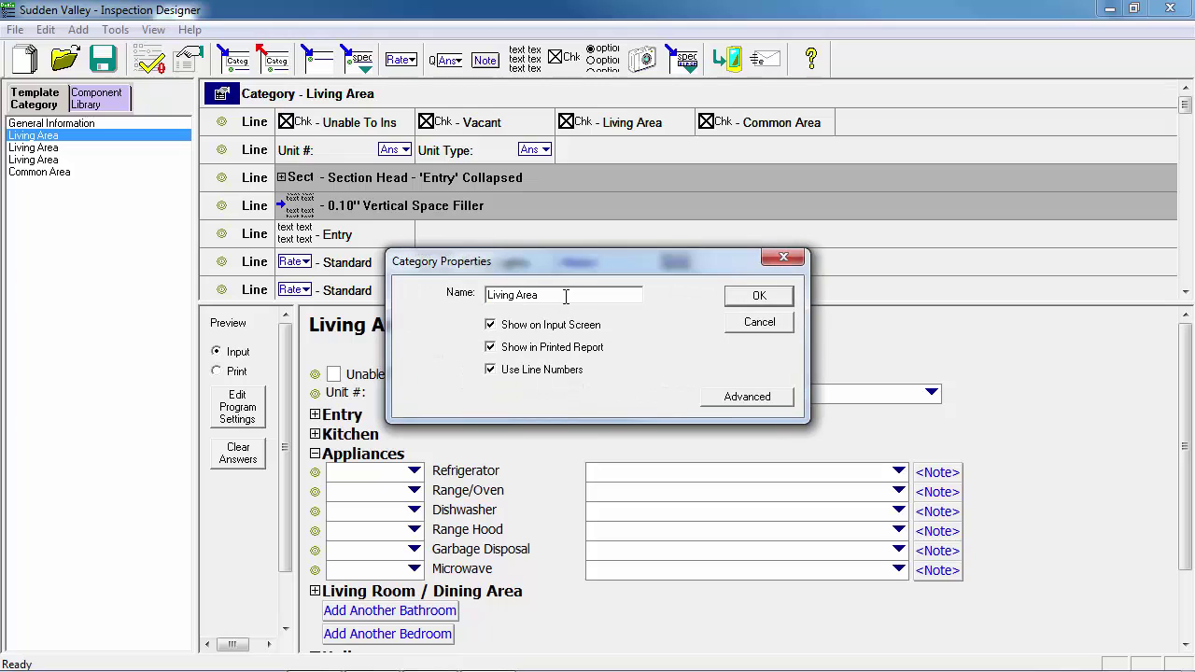
type("1x1")
left_click(745, 297)
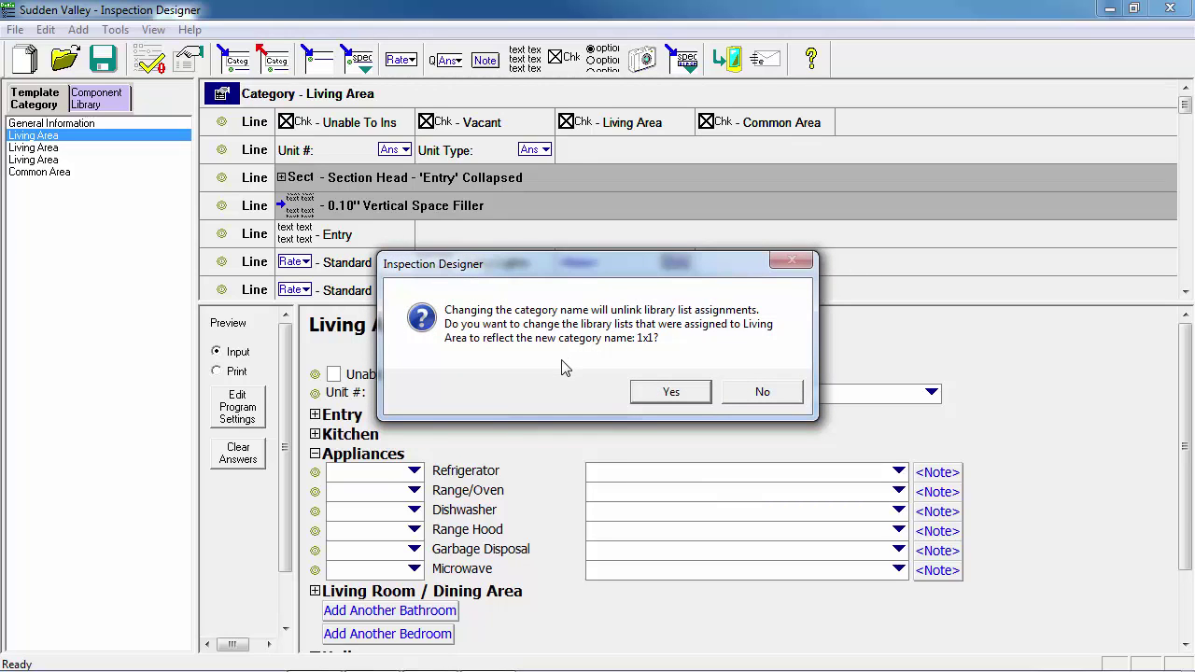
left_click(753, 393)
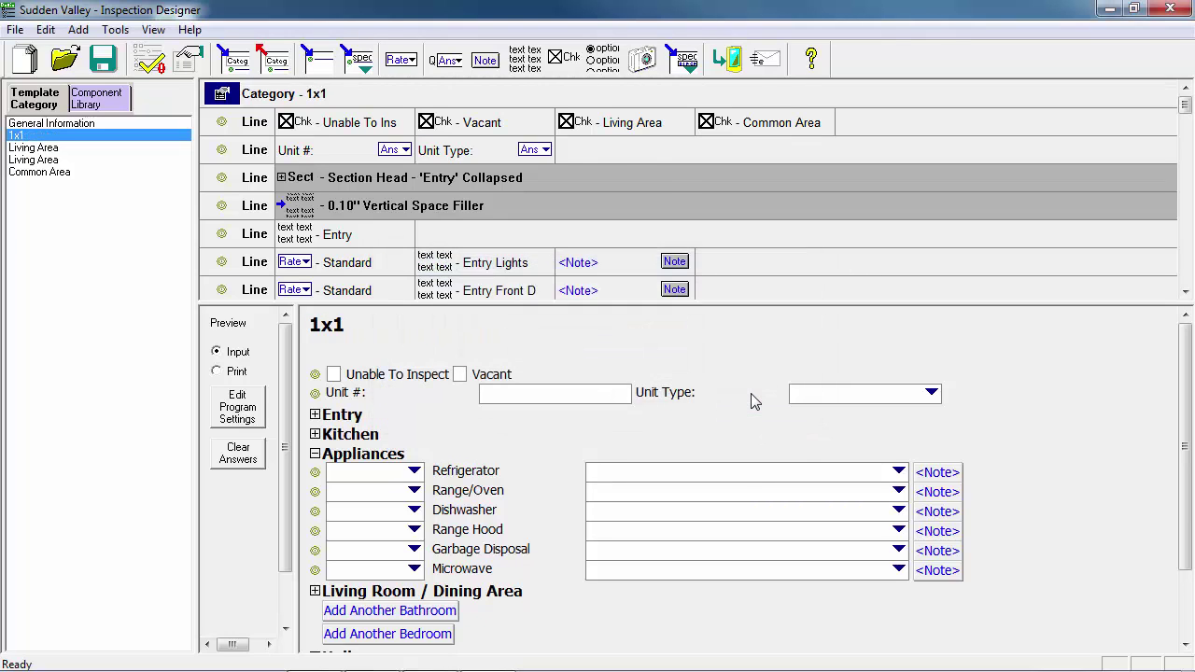
Rename the second Living Area category to 2x1 without changing the library list assignments.
left_click(40, 148)
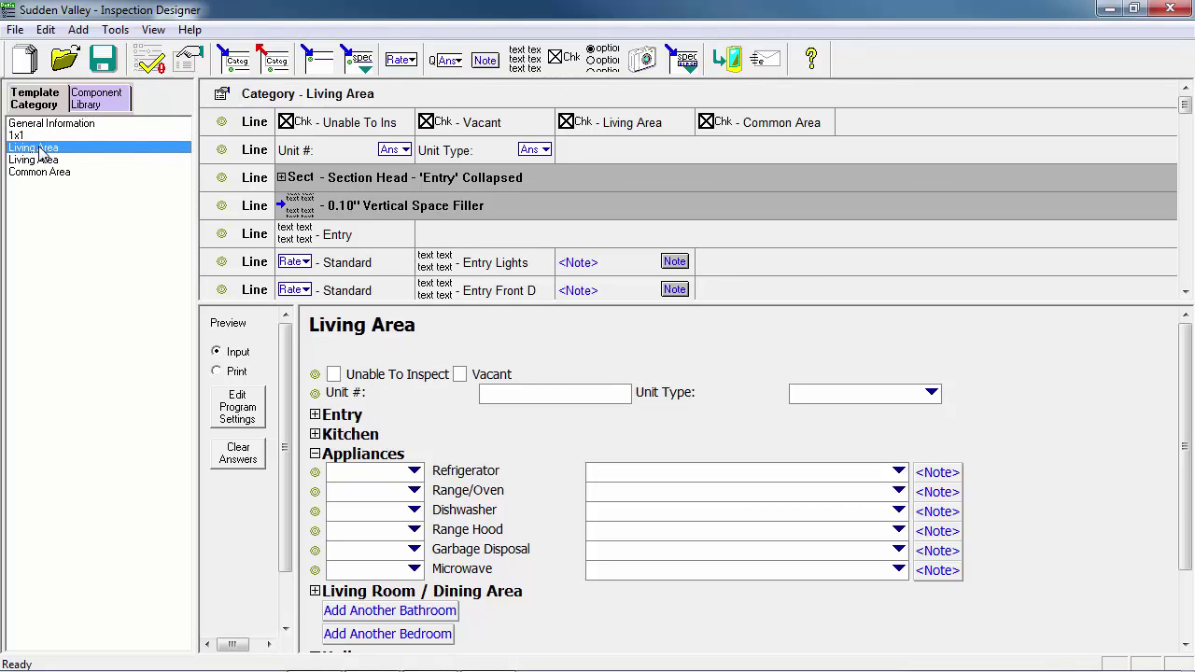
left_click(221, 95)
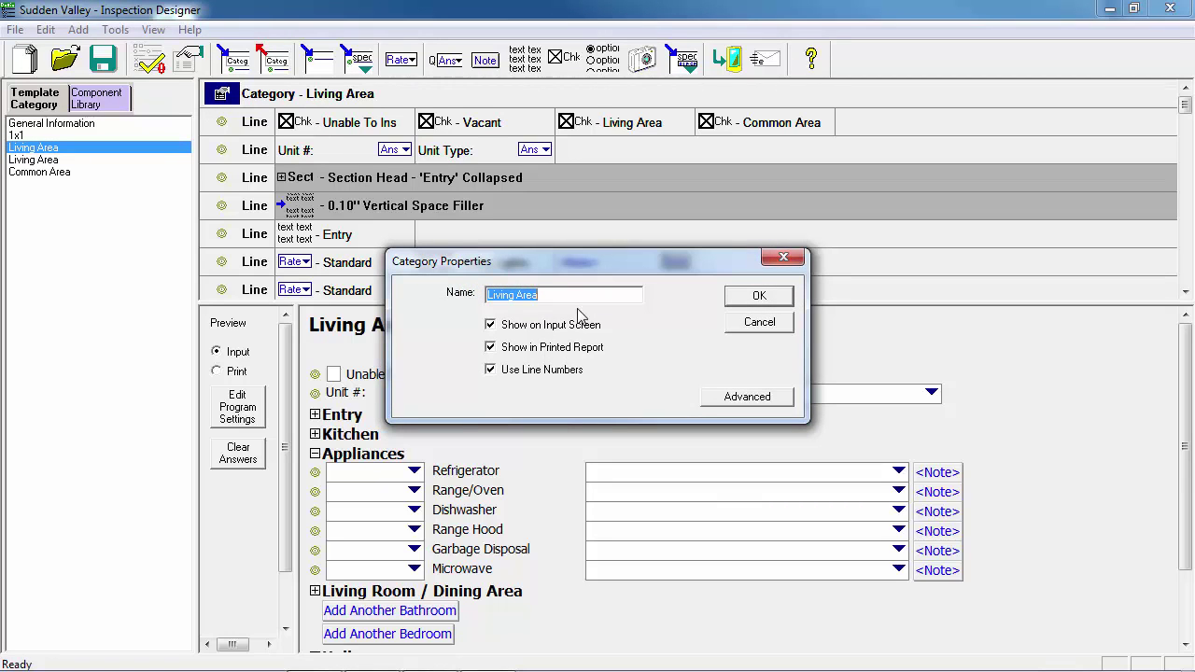
type("2x1")
left_click(744, 302)
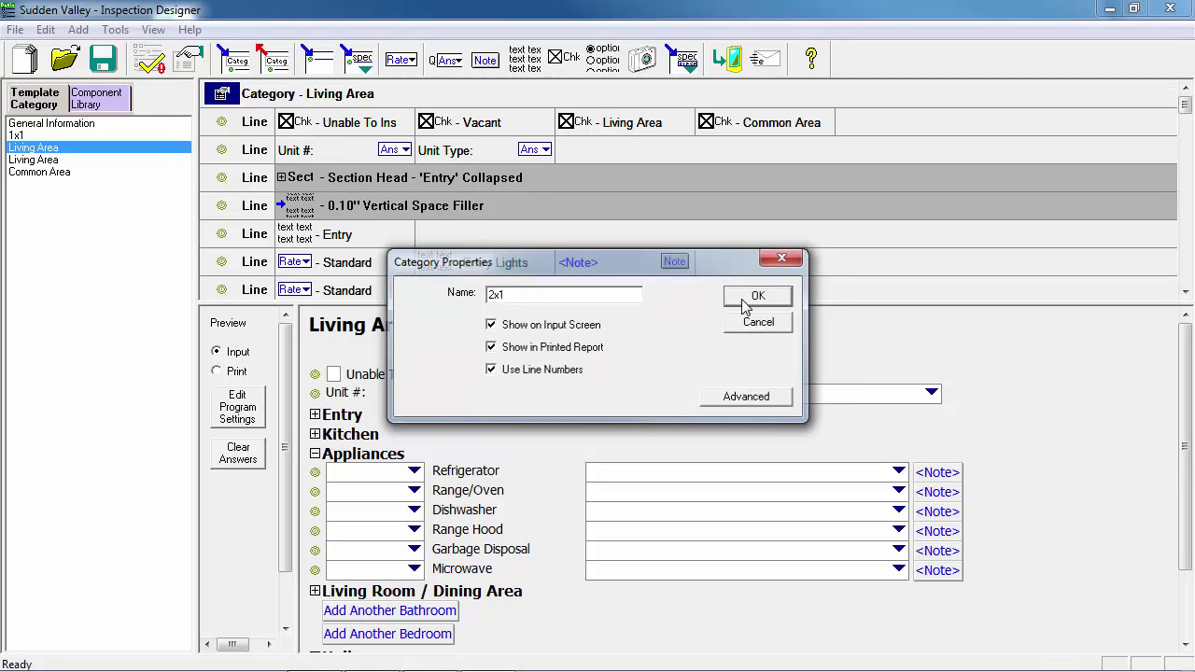
left_click(759, 391)
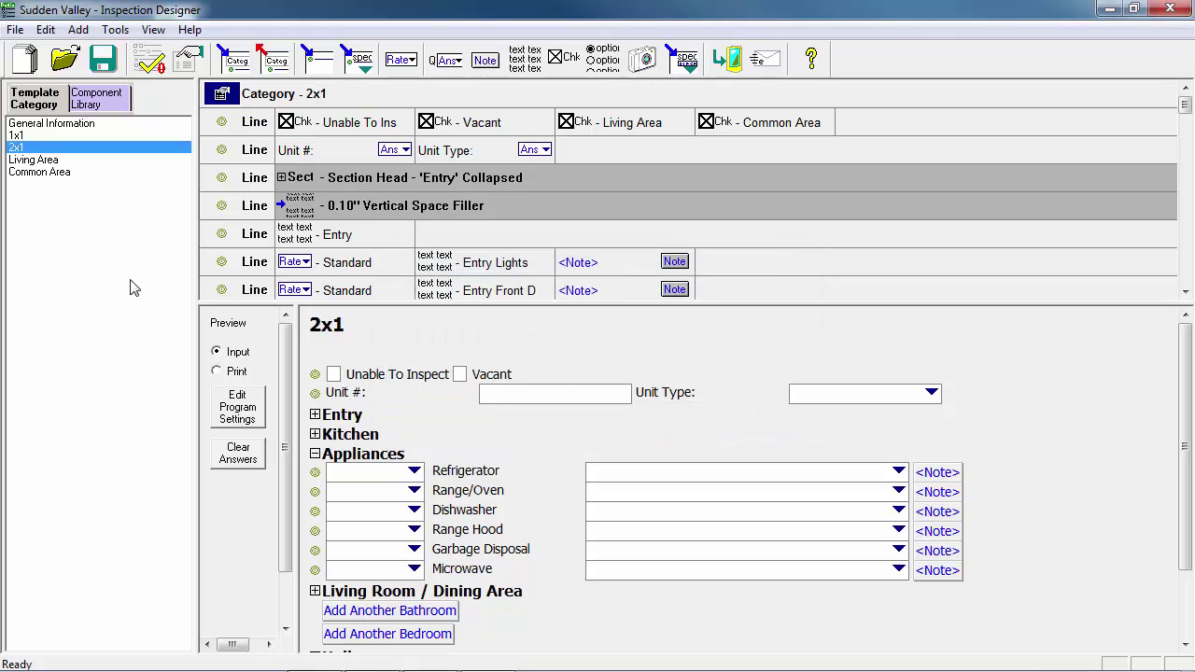
Rename the remaining Living Area category to 2x2, leaving the library lists unchanged.
left_click(56, 161)
left_click(221, 94)
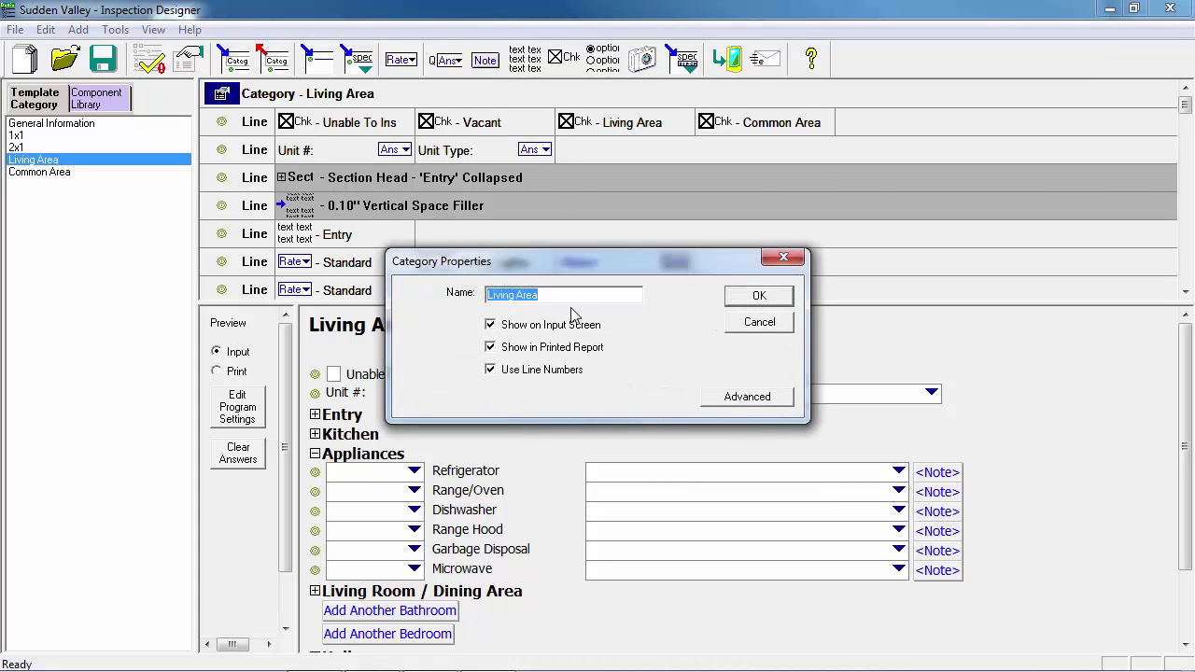
type("2x2")
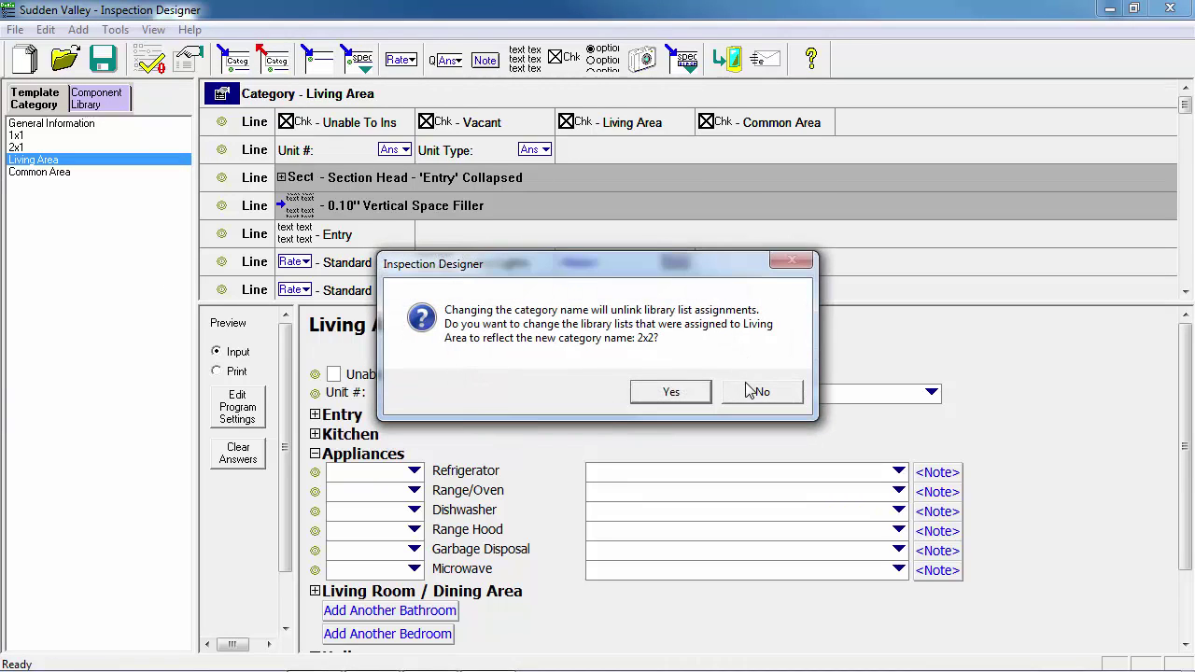
left_click(752, 390)
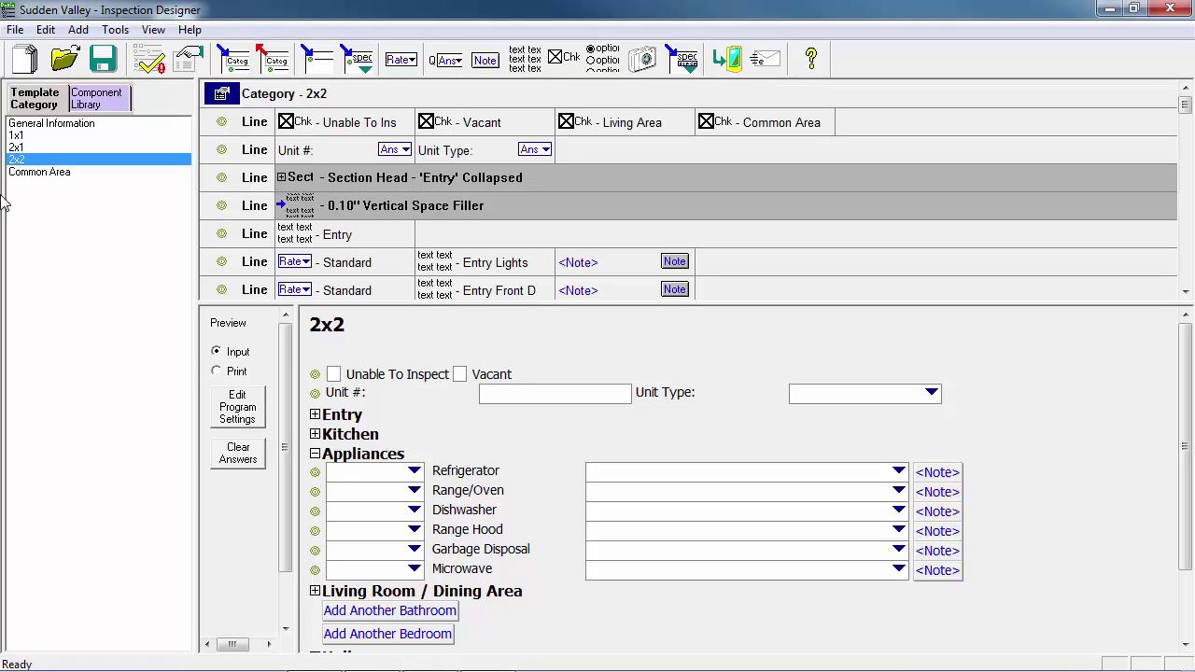
Add one bedroom and one bathroom to the 1x1 category, and check the items inside the new bathroom section.
left_click(17, 136)
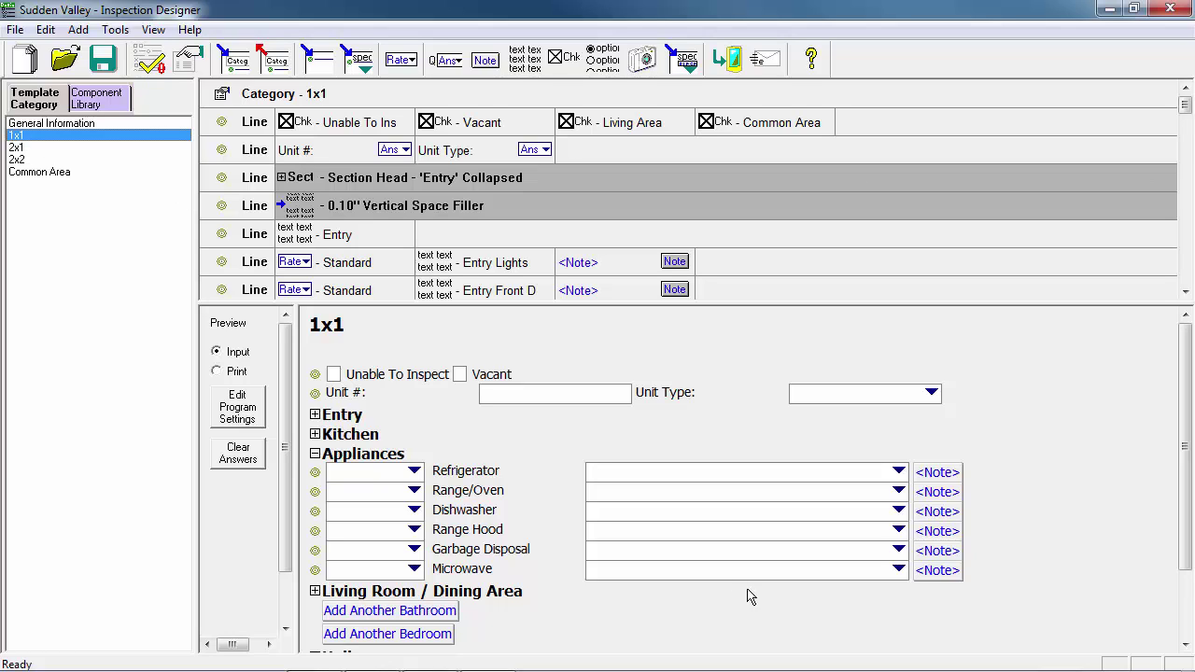
scroll(590, 609, "down", 3)
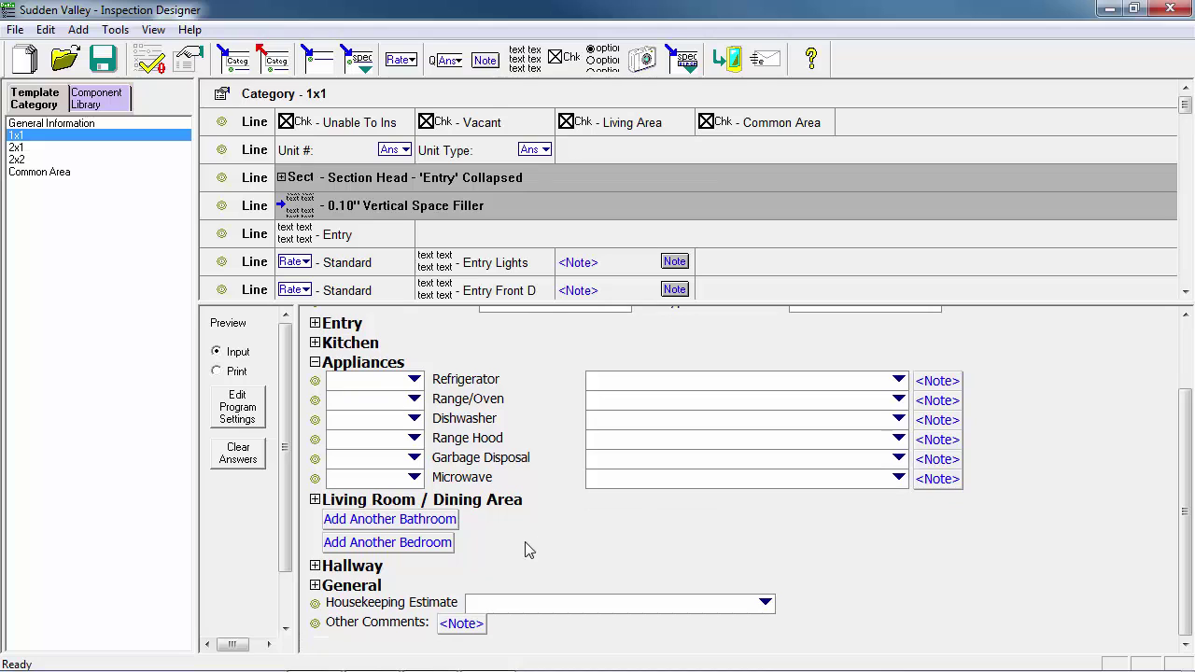
left_click(445, 546)
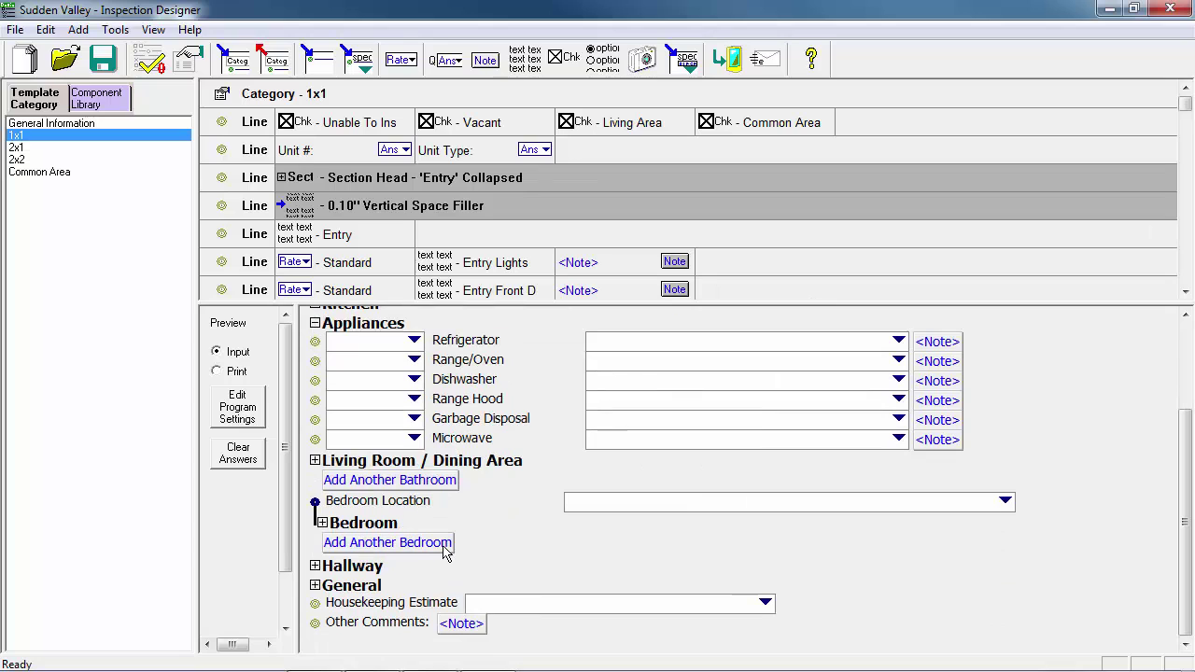
left_click(322, 523)
left_click(322, 523)
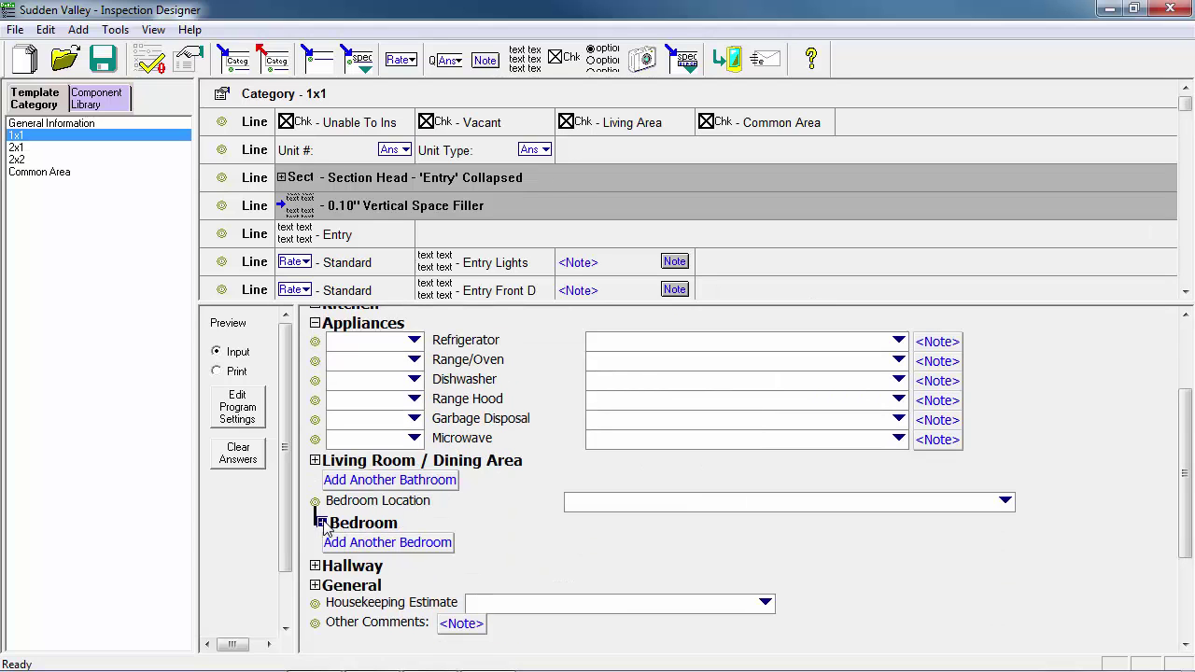
left_click(366, 485)
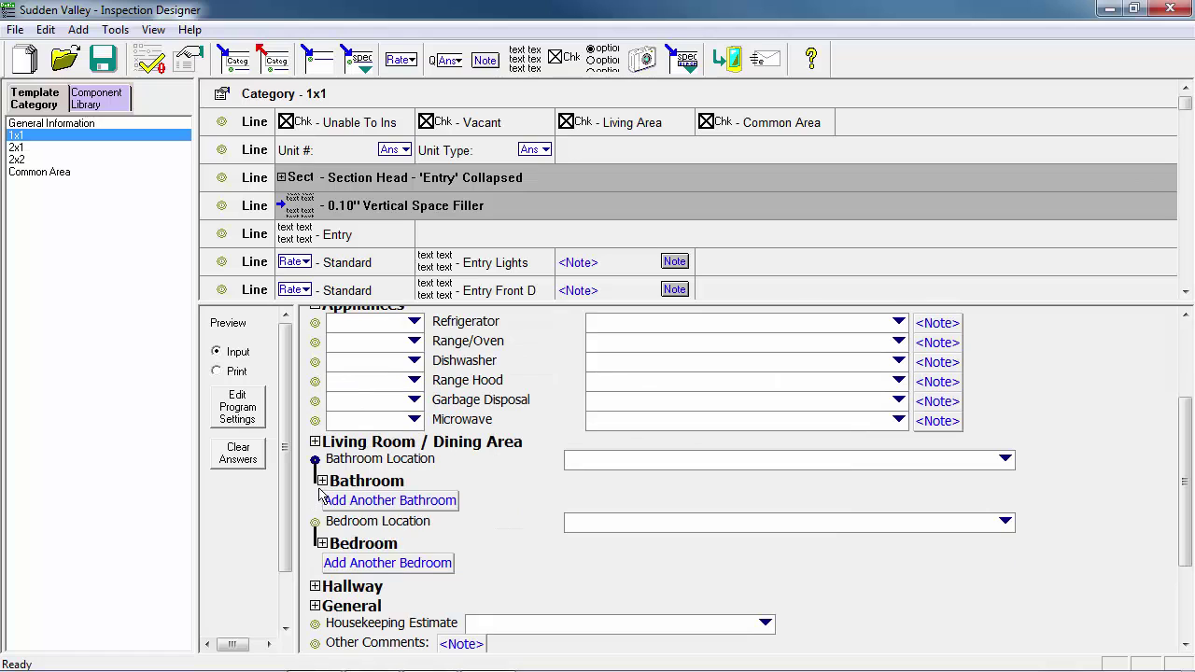
left_click(321, 482)
scroll(322, 483, "down", 1)
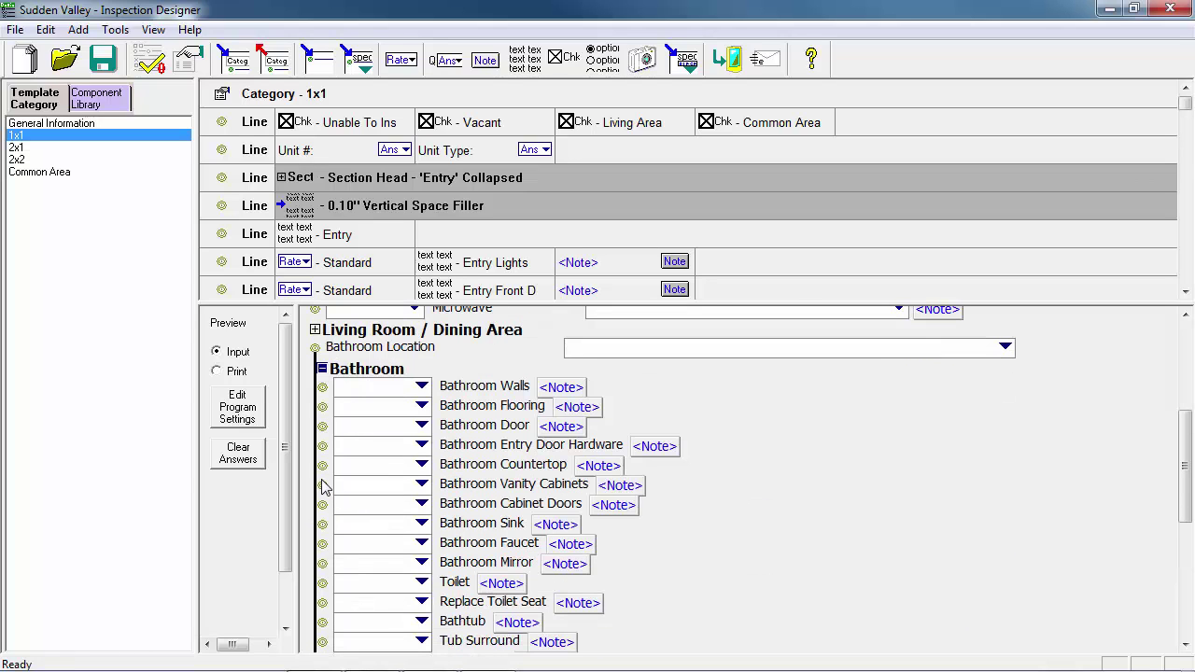
left_click(322, 370)
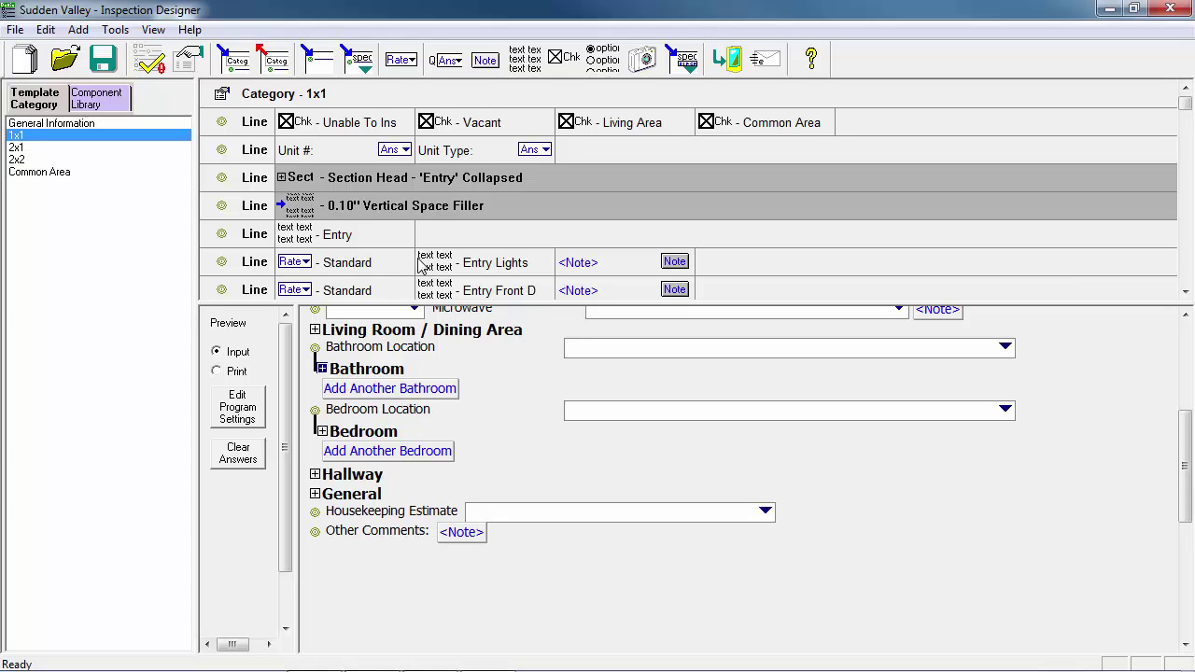
Delete the Bathroom component placeholder line from the 1x1 category so more bathrooms cannot be added.
left_click(1186, 128)
left_click_drag(1186, 128, 1188, 230)
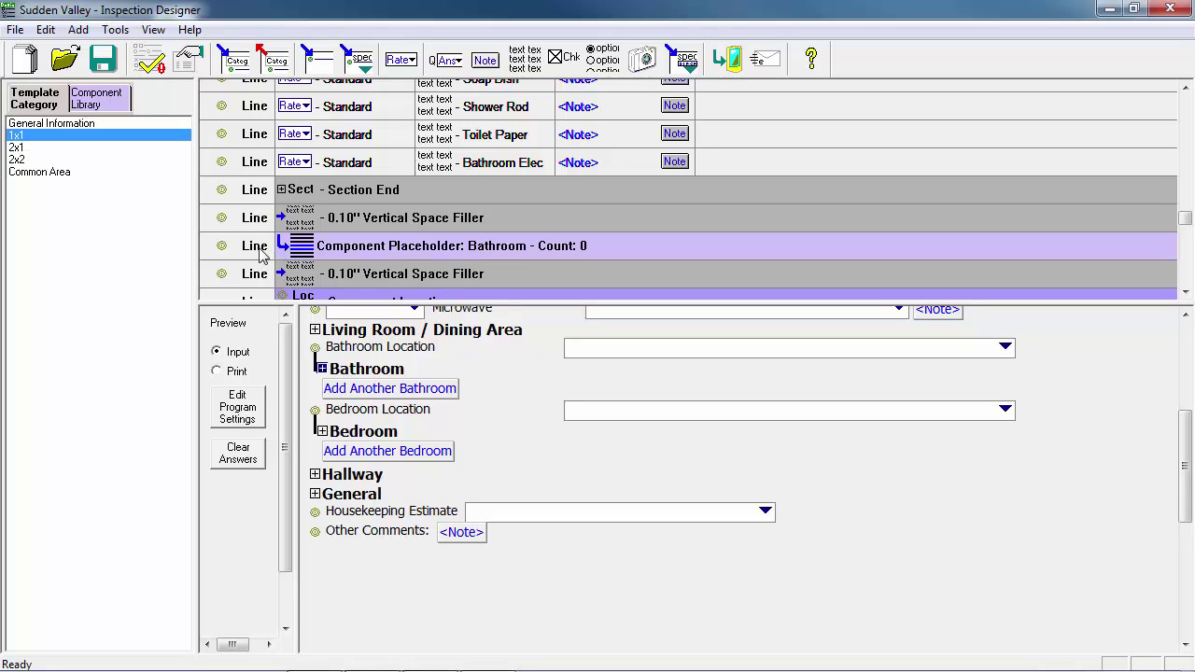
right_click(224, 254)
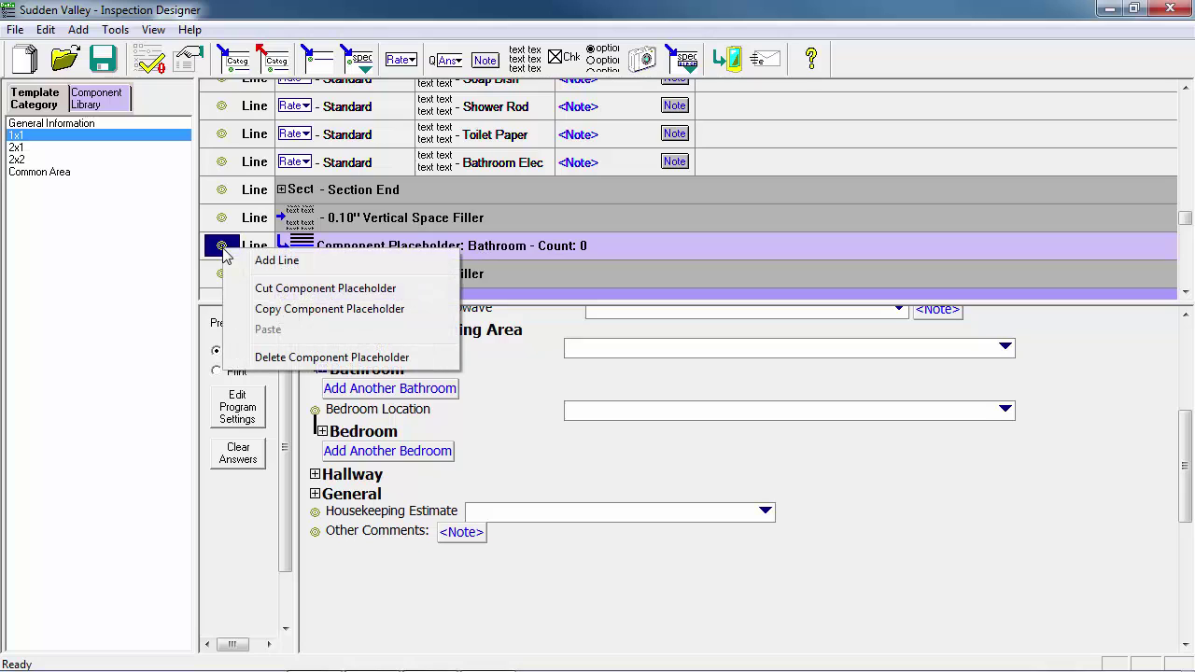
left_click(338, 359)
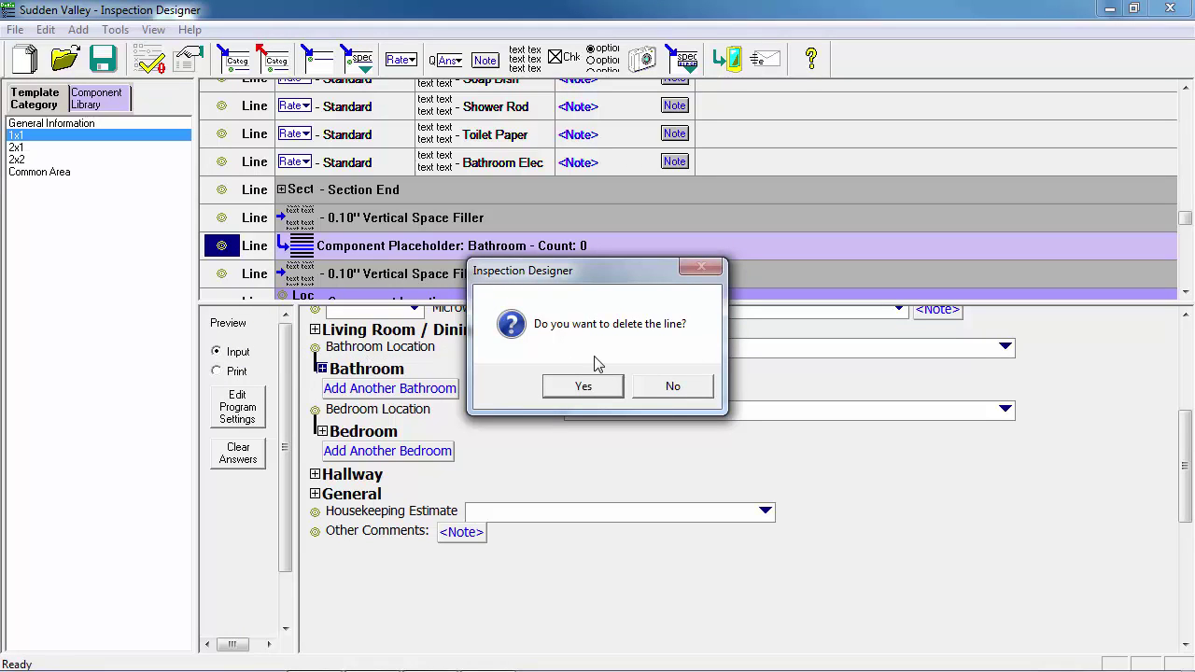
left_click(604, 386)
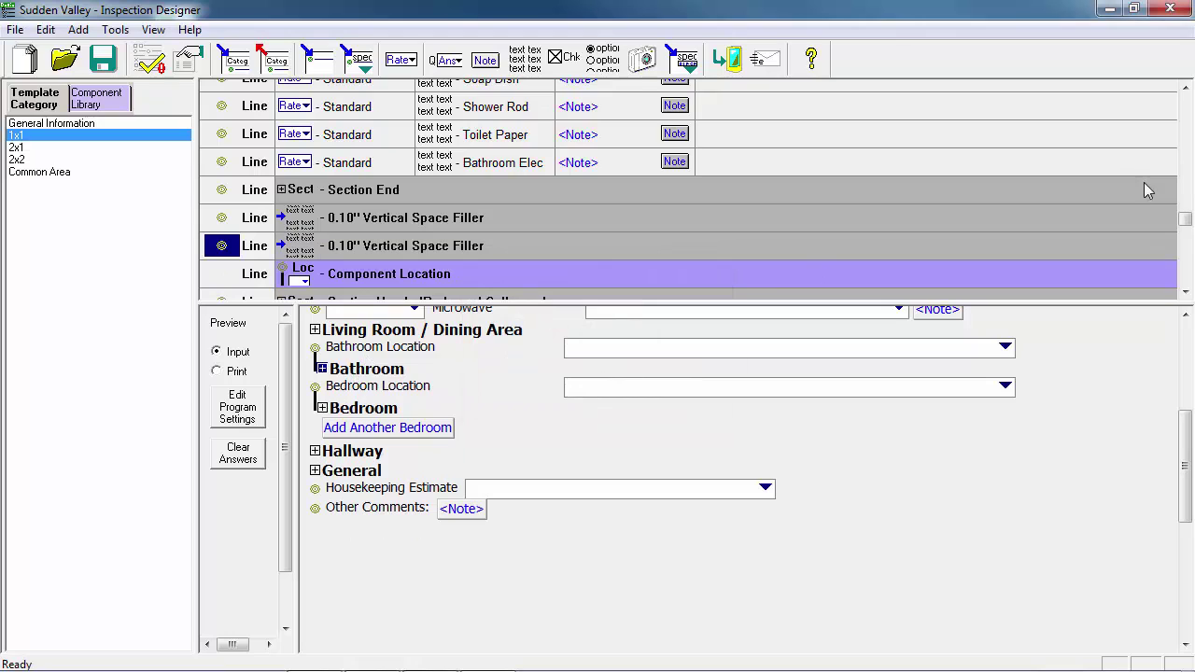
Delete the Bedroom component placeholder line from the 1x1 category.
left_click_drag(1185, 218, 1184, 244)
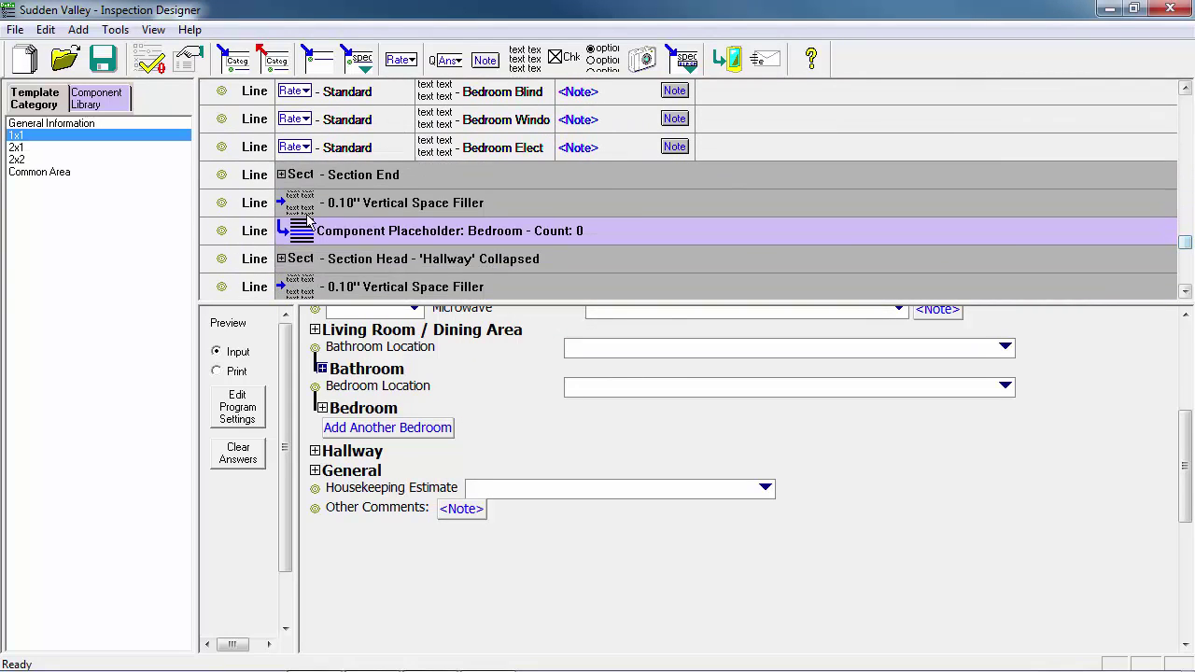
right_click(223, 231)
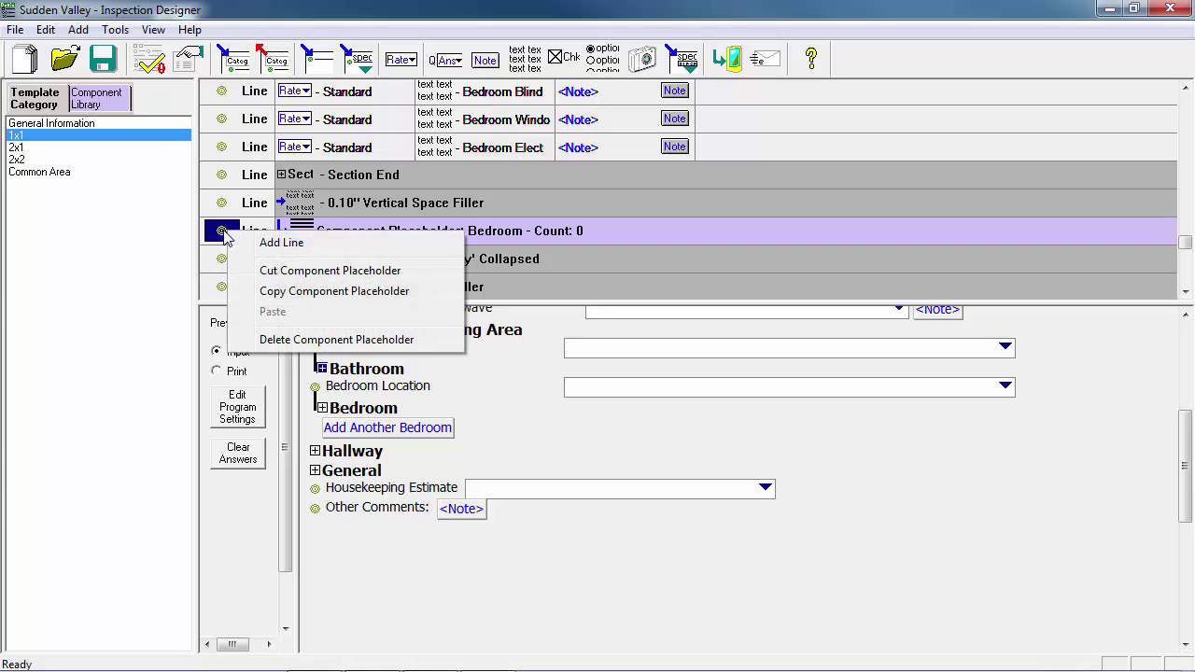
left_click(308, 341)
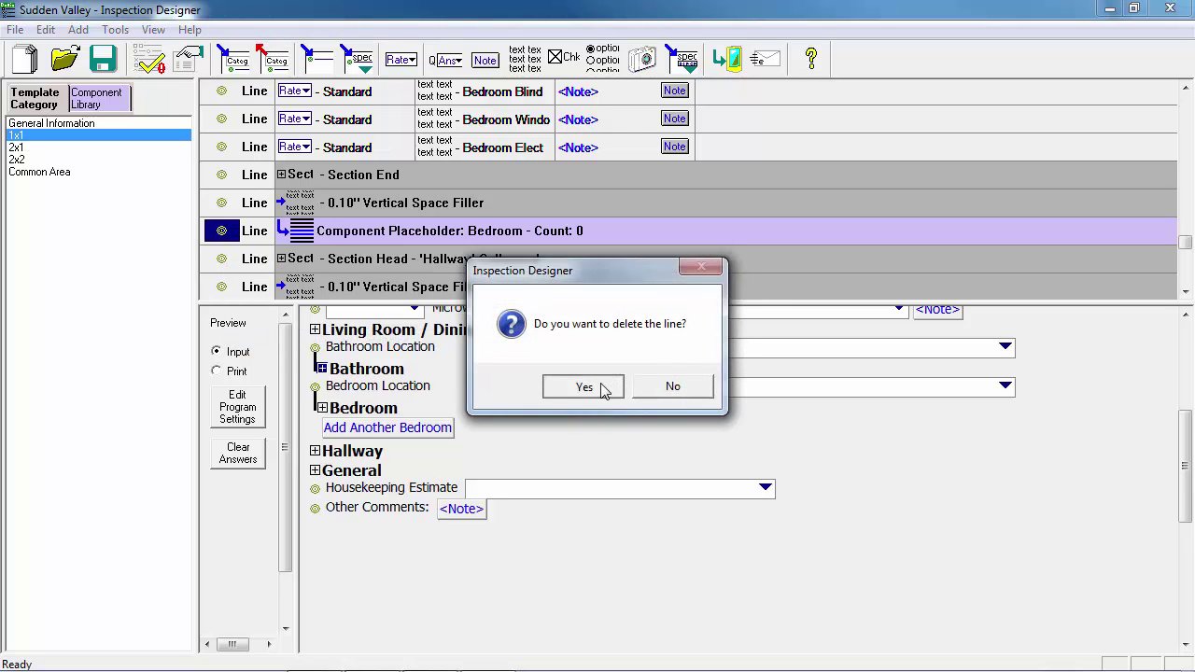
left_click(603, 389)
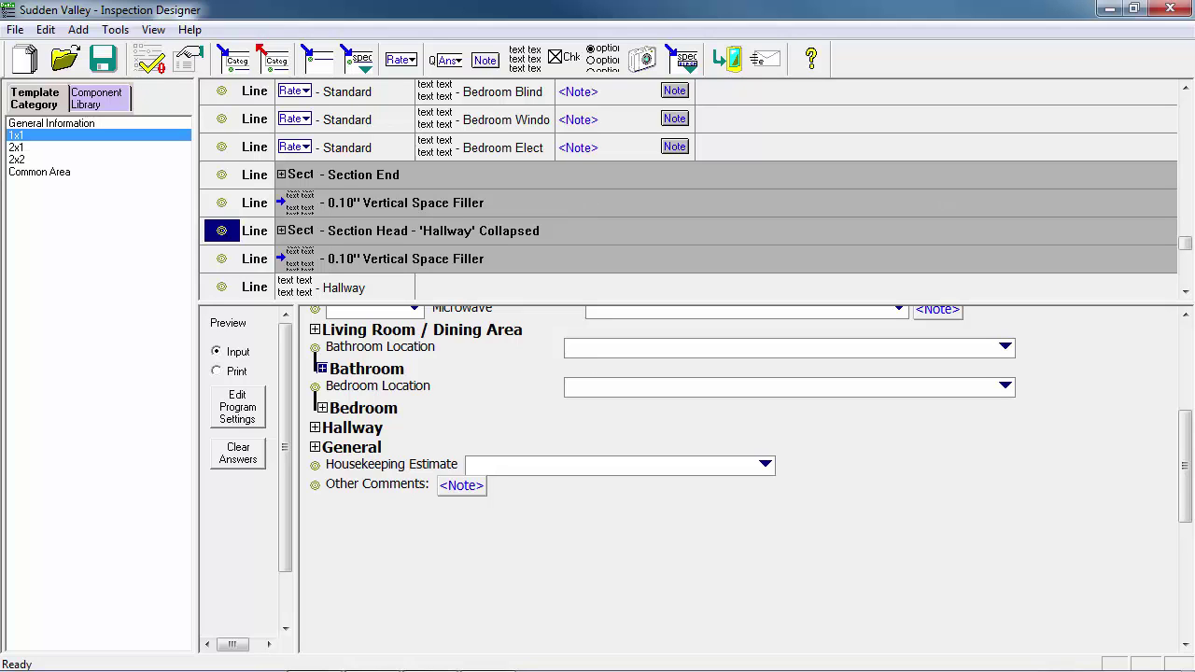
Delete the Microwave line from the 1x1 category's appliances and check the Appliances section in the preview.
left_click_drag(1184, 245, 1183, 154)
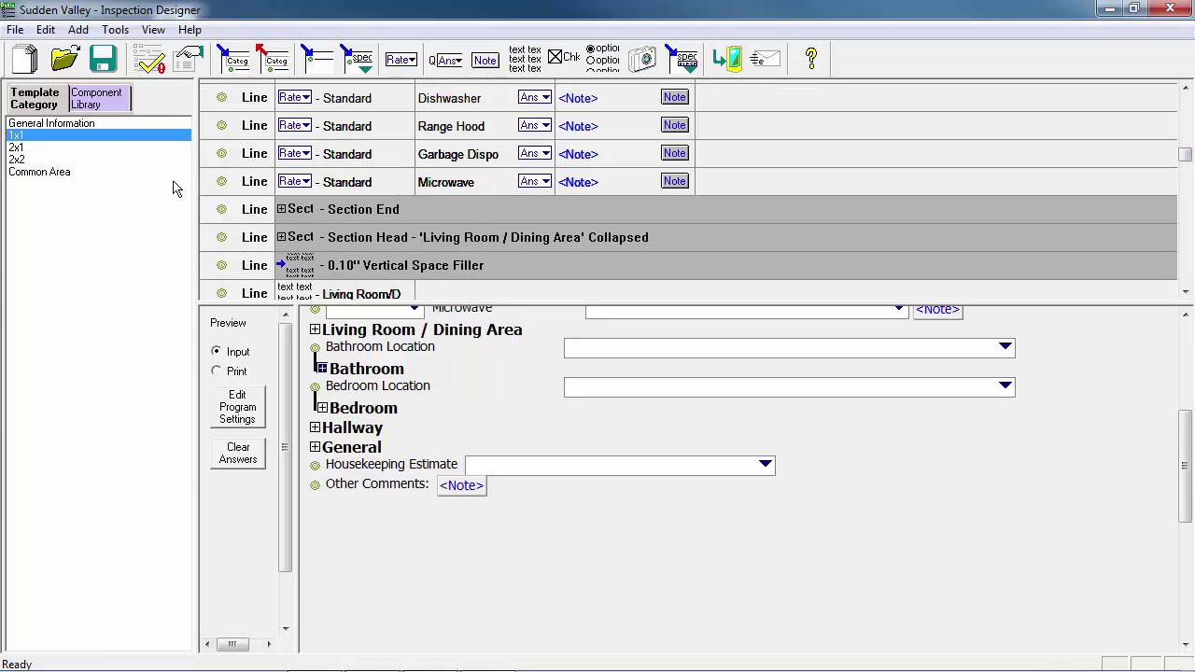
right_click(222, 183)
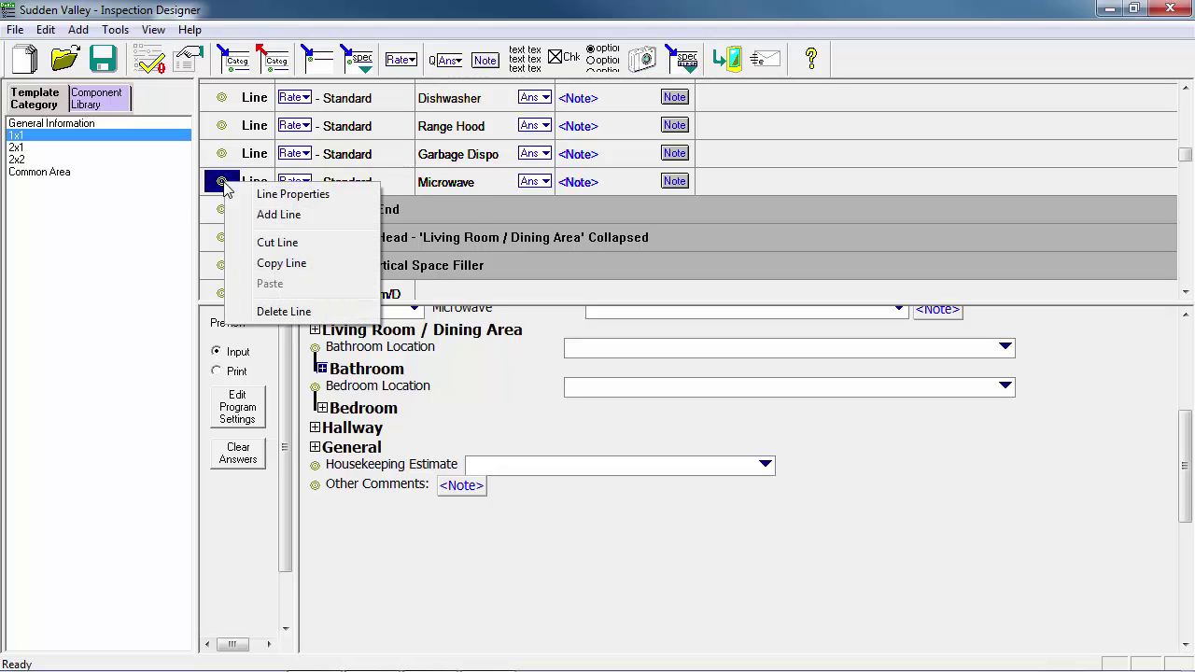
left_click(271, 311)
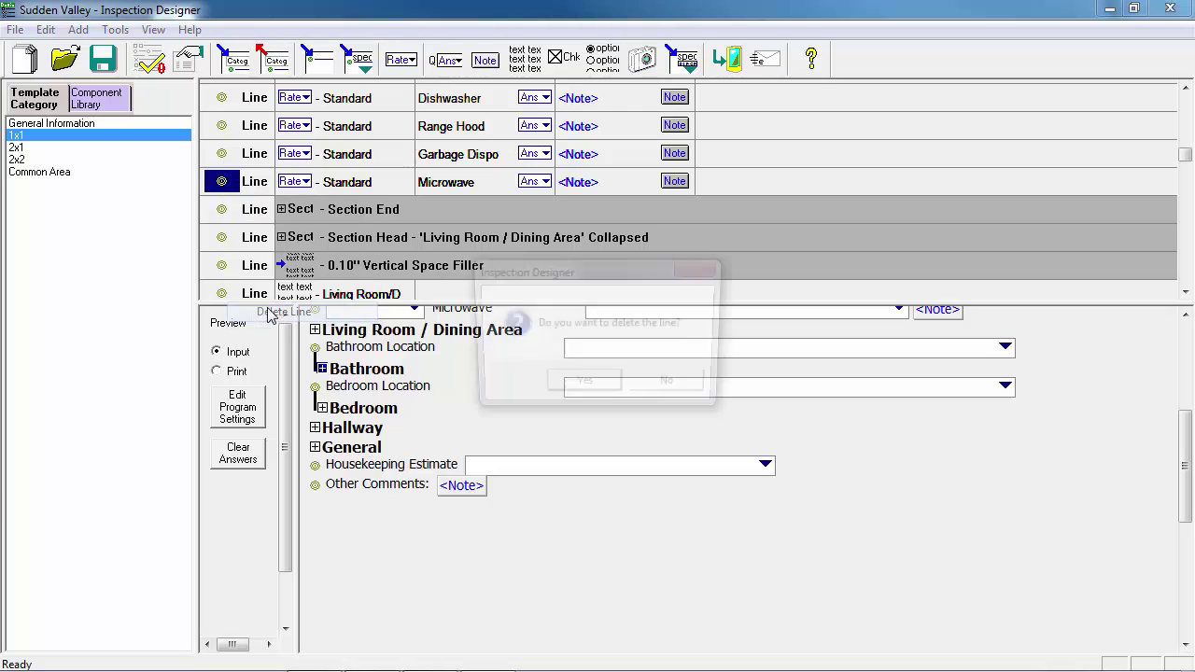
left_click(580, 386)
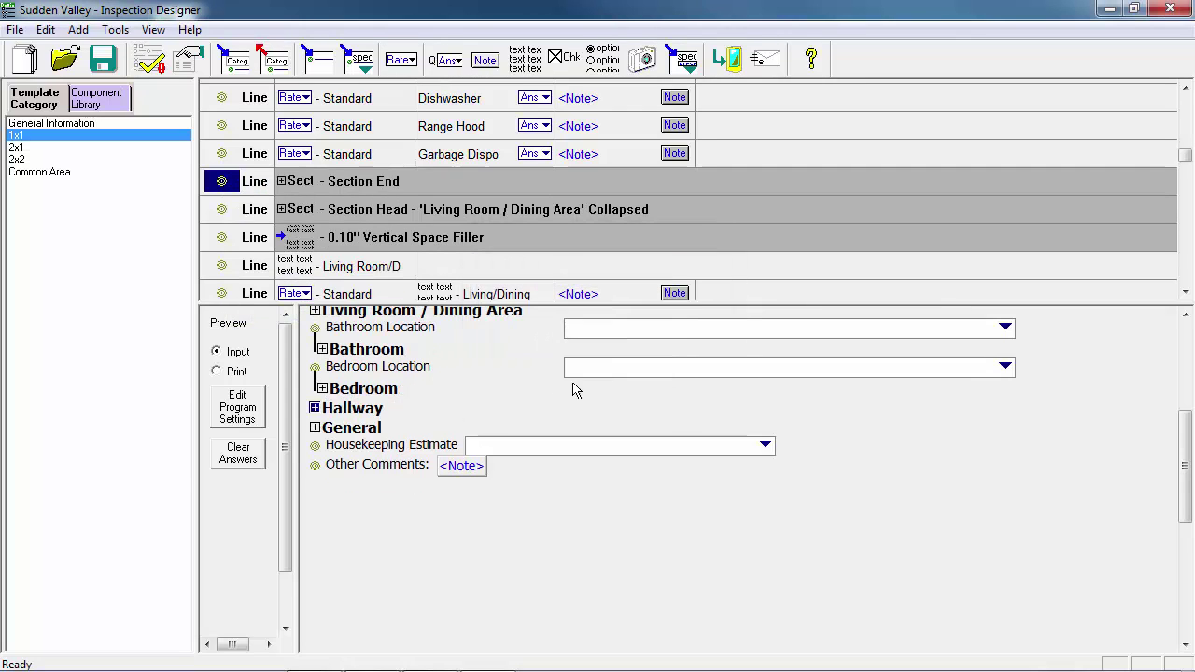
scroll(518, 382, "up", 2)
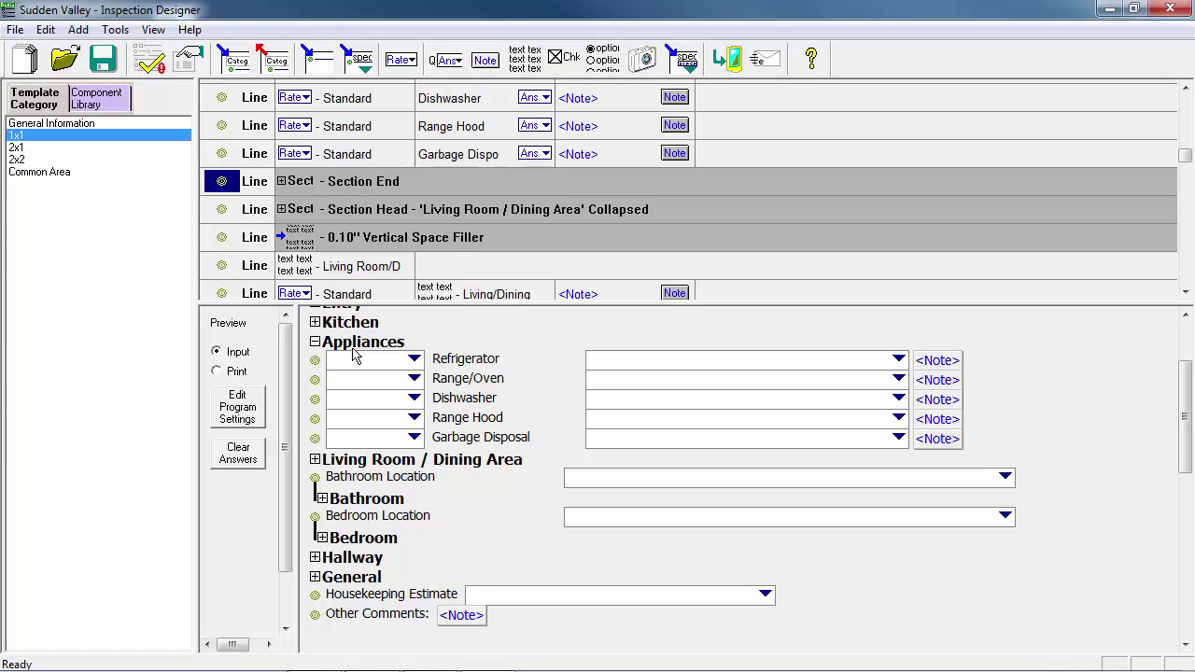
Add two bedrooms and one bathroom to the 2x1 category.
left_click(17, 148)
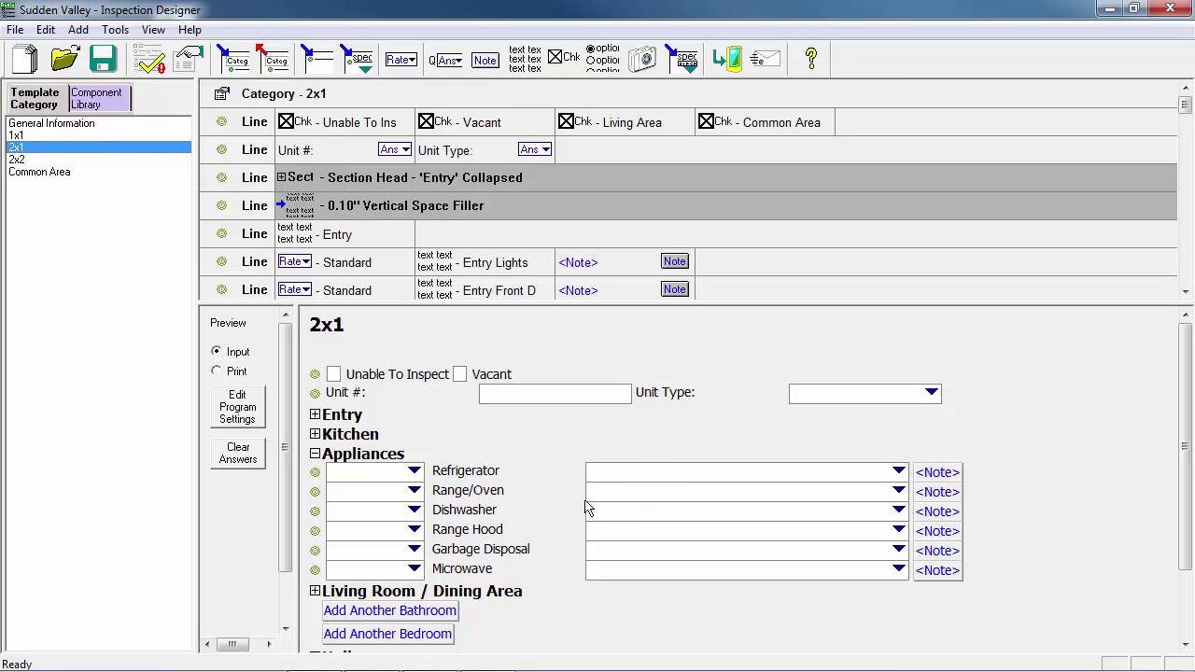
scroll(565, 518, "down", 3)
scroll(518, 537, "down", 1)
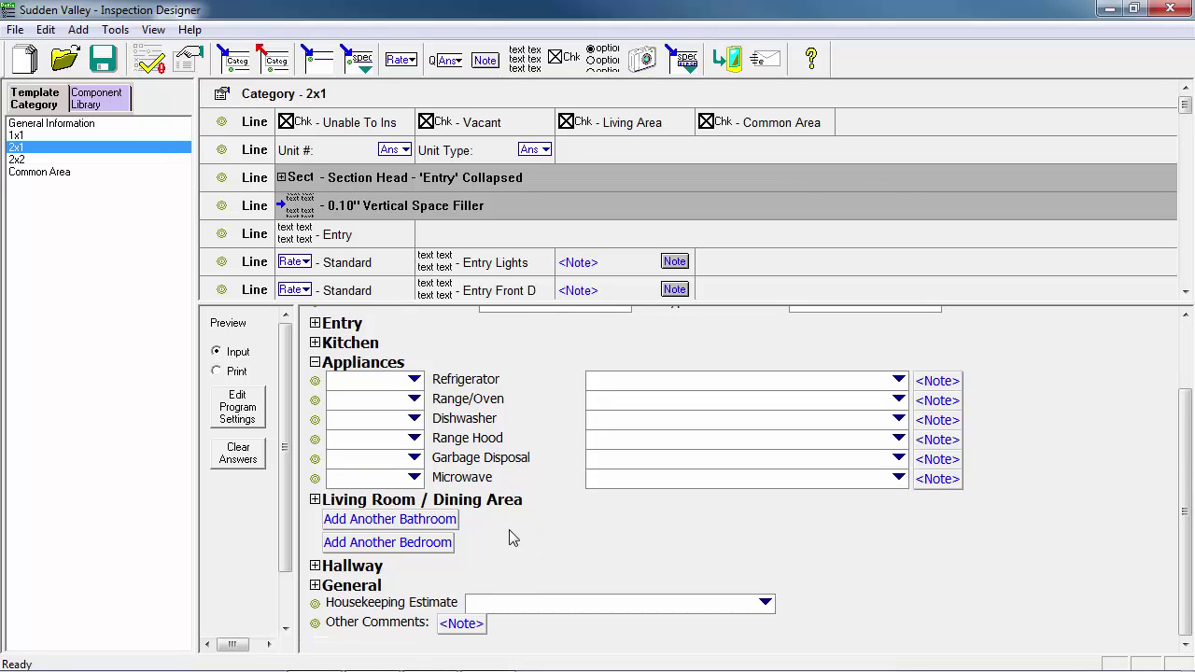
left_click(439, 549)
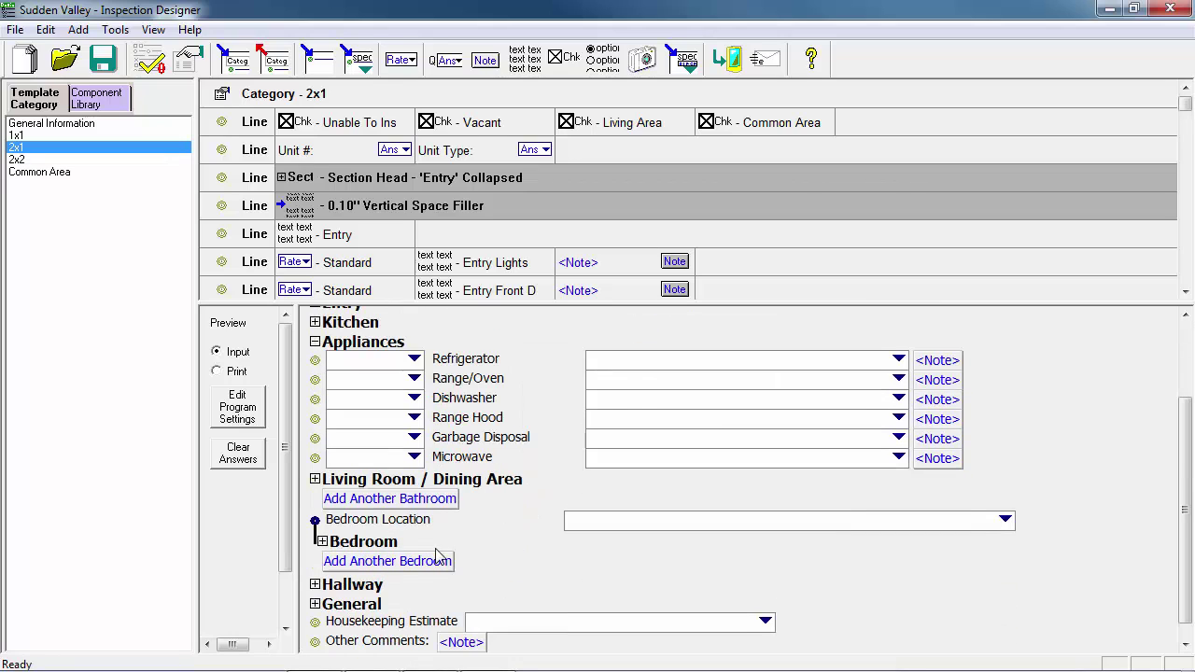
left_click(442, 551)
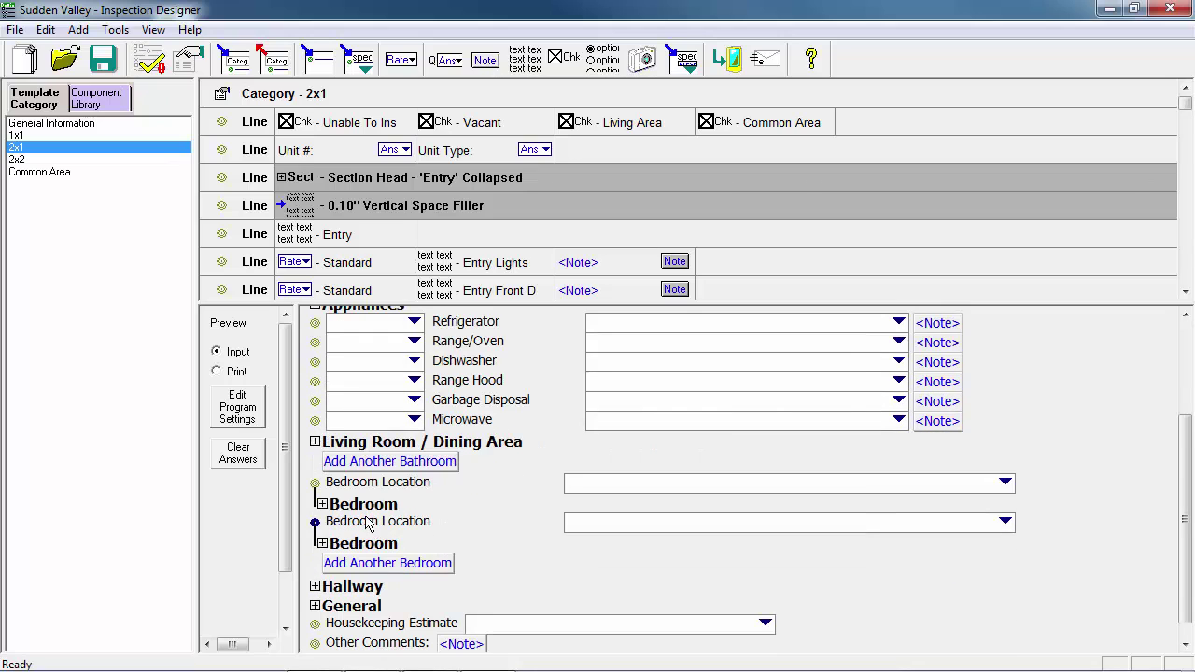
left_click(390, 463)
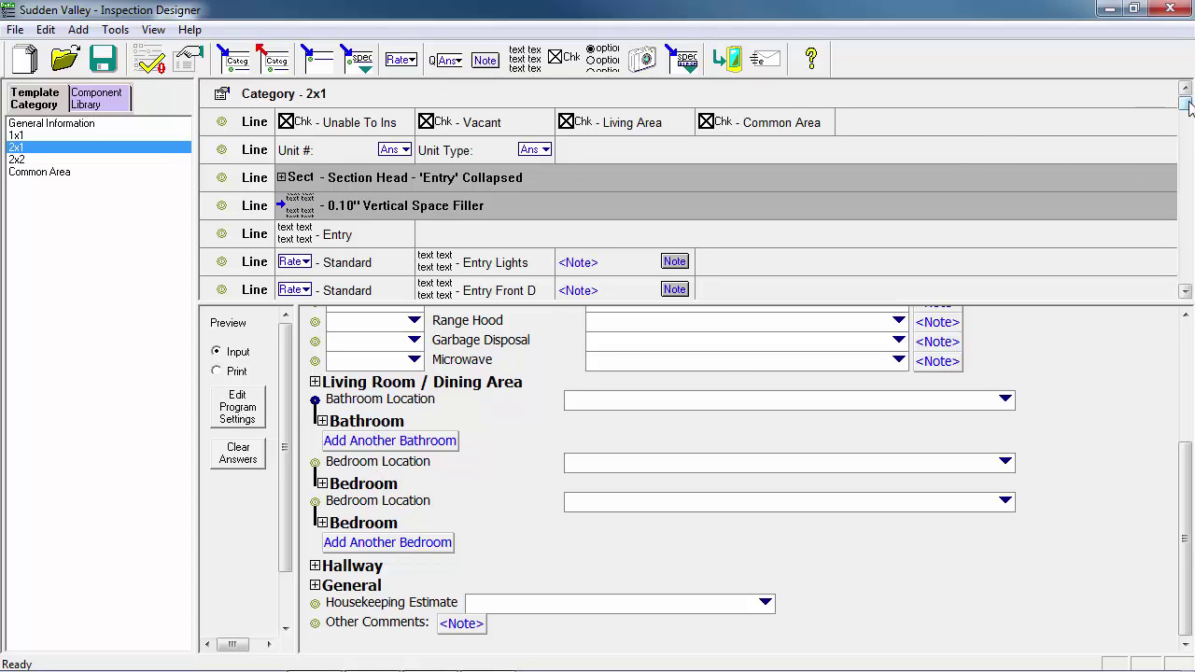
Delete the Bathroom component placeholder line from the 2x1 category.
left_click_drag(1188, 105, 1186, 208)
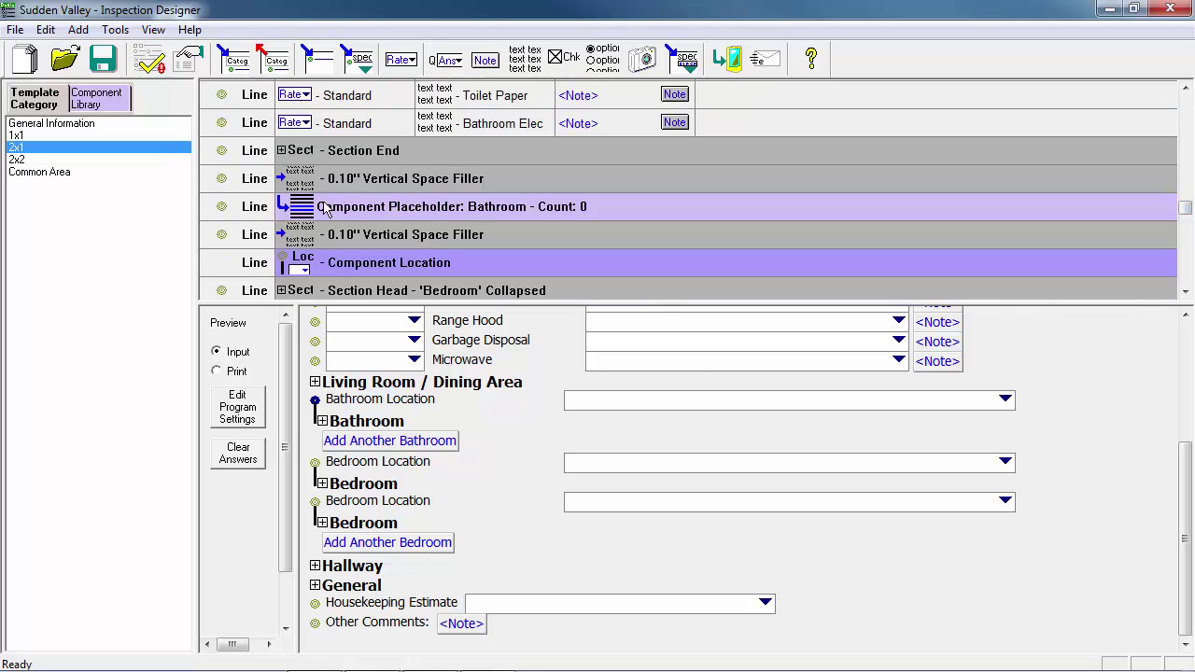
right_click(221, 206)
left_click(238, 316)
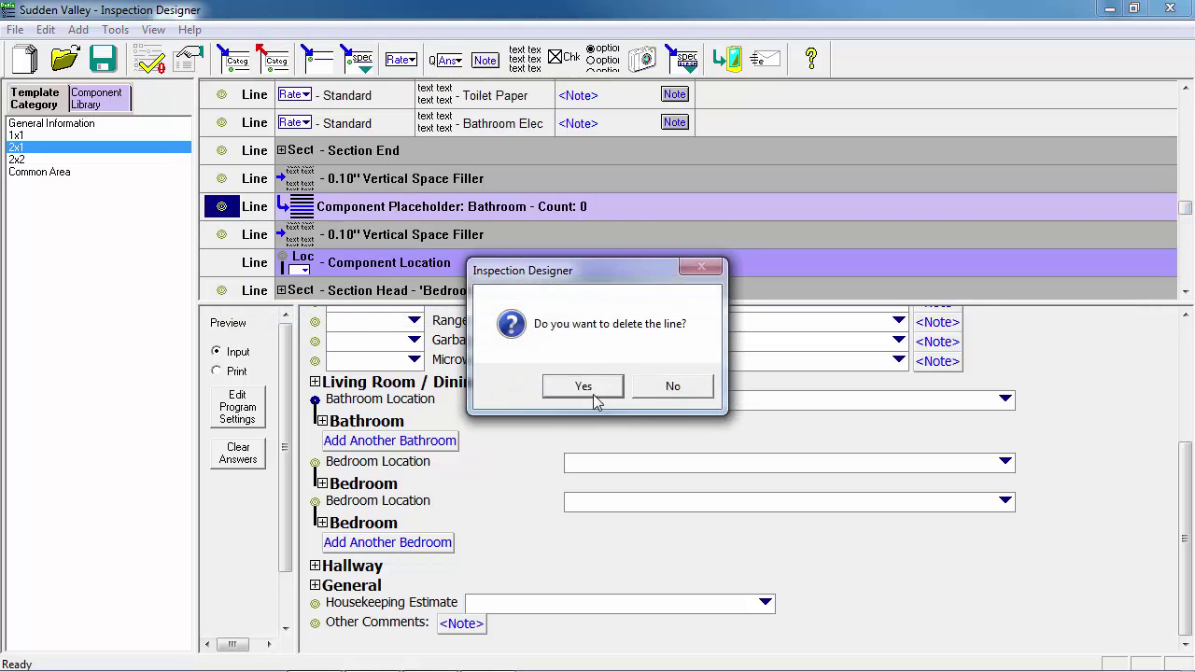
left_click(594, 397)
Delete the Bedroom component placeholder line from the 2x1 category, below its Bedroom lines.
scroll(596, 225, "down", 2)
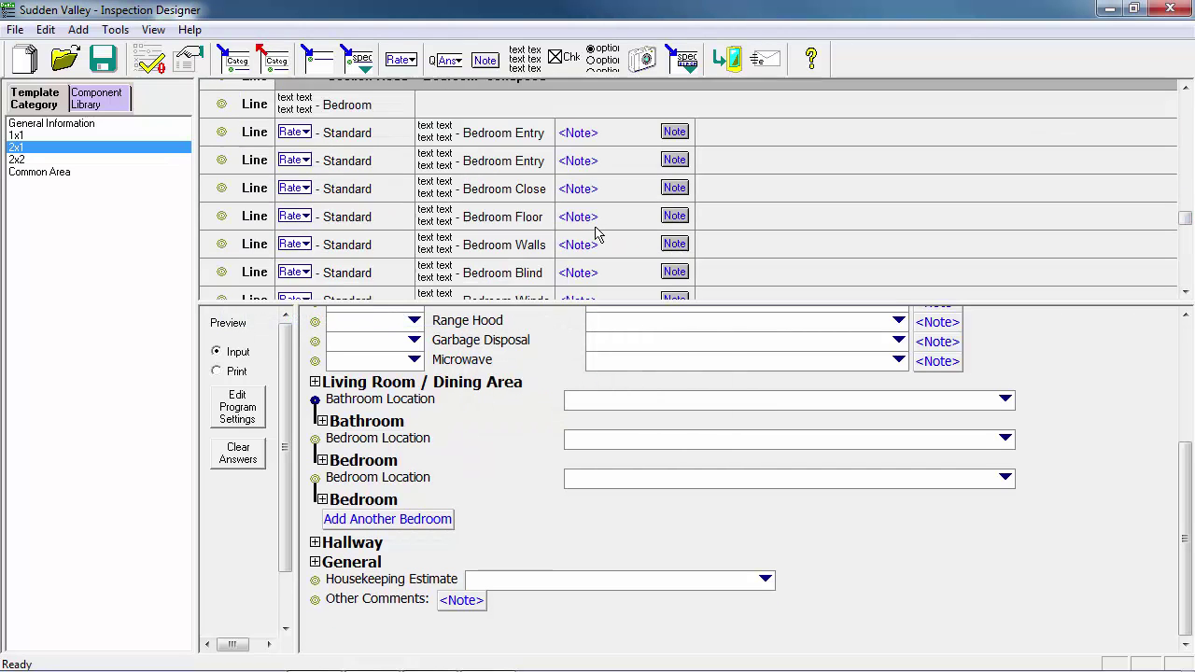
scroll(596, 233, "down", 2)
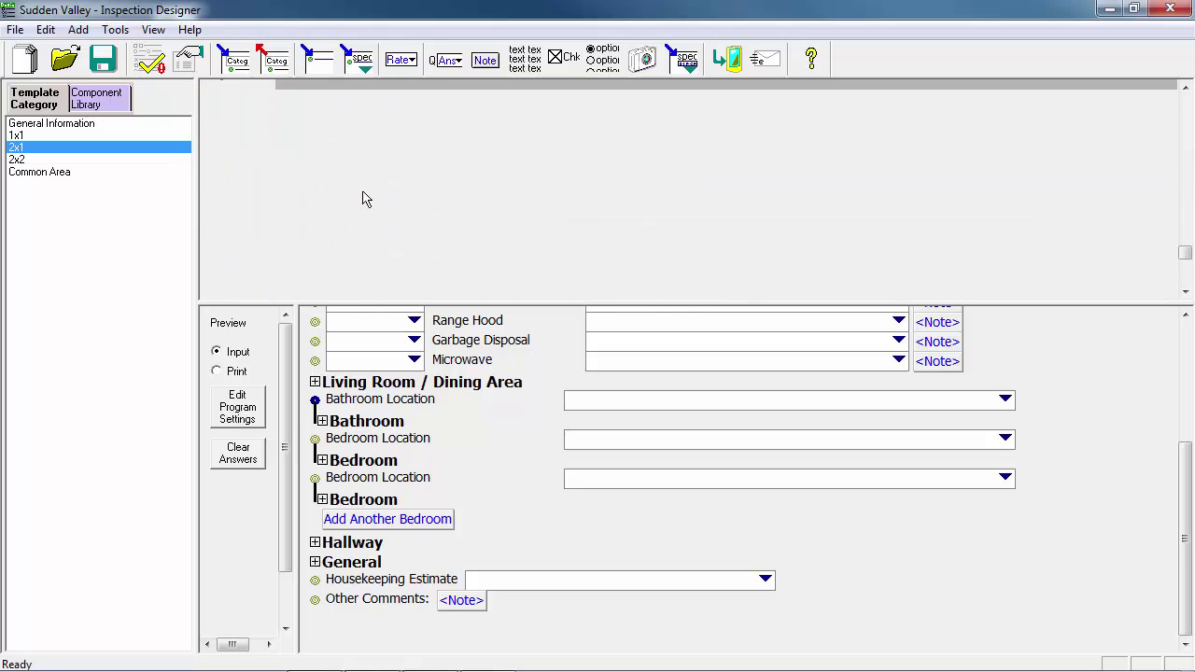
right_click(229, 138)
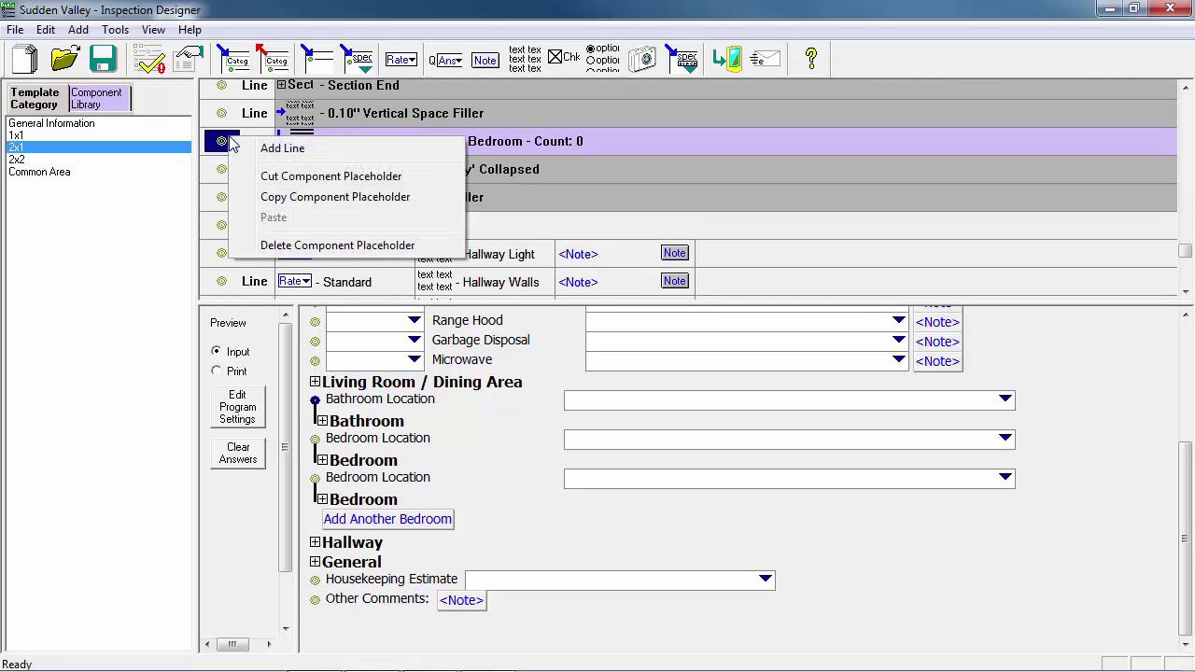
left_click(278, 244)
left_click(602, 378)
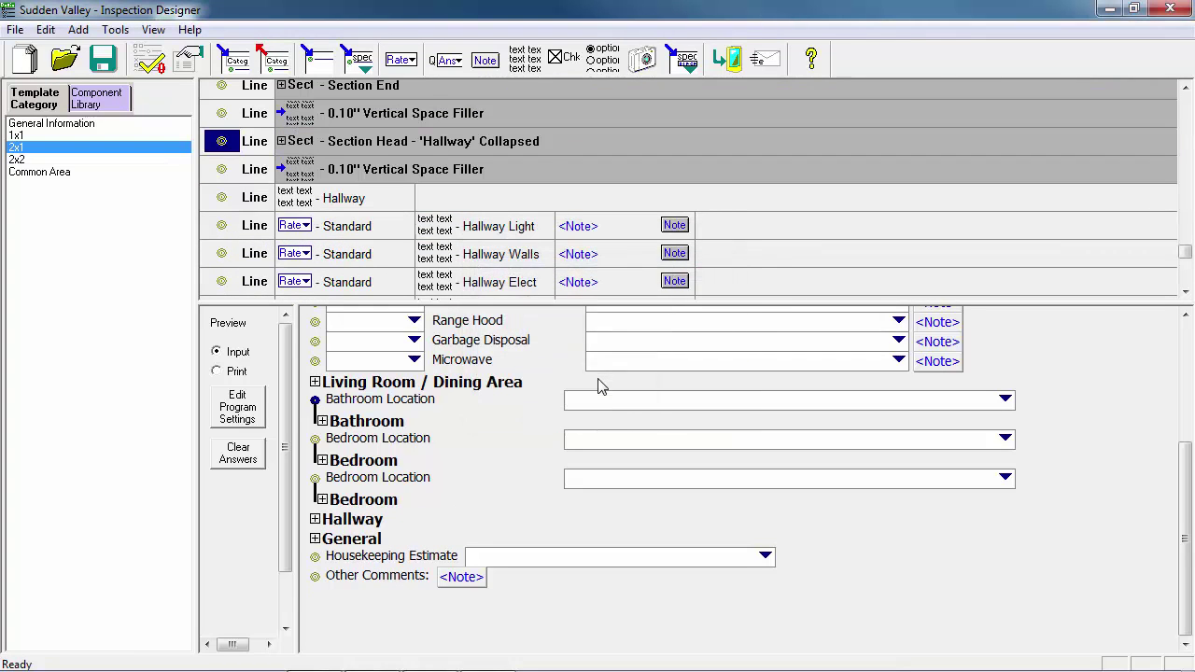
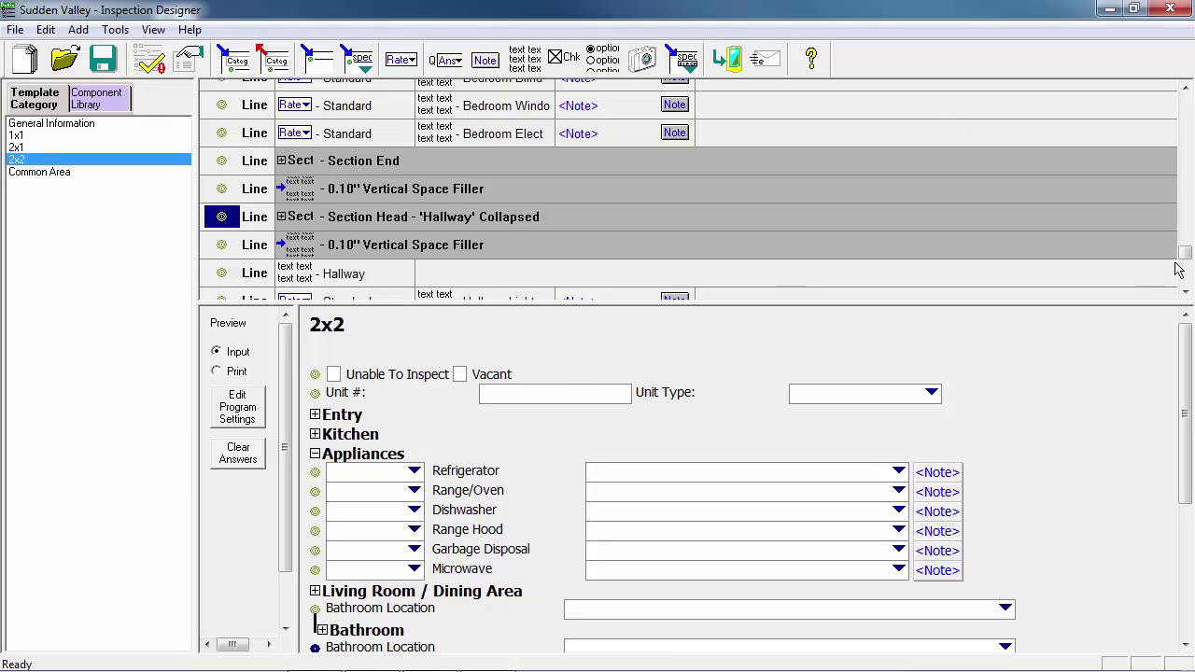
Duplicate the Microwave line at the end of the 2x2 category's appliances by copying and pasting it.
left_click_drag(1184, 253, 1184, 140)
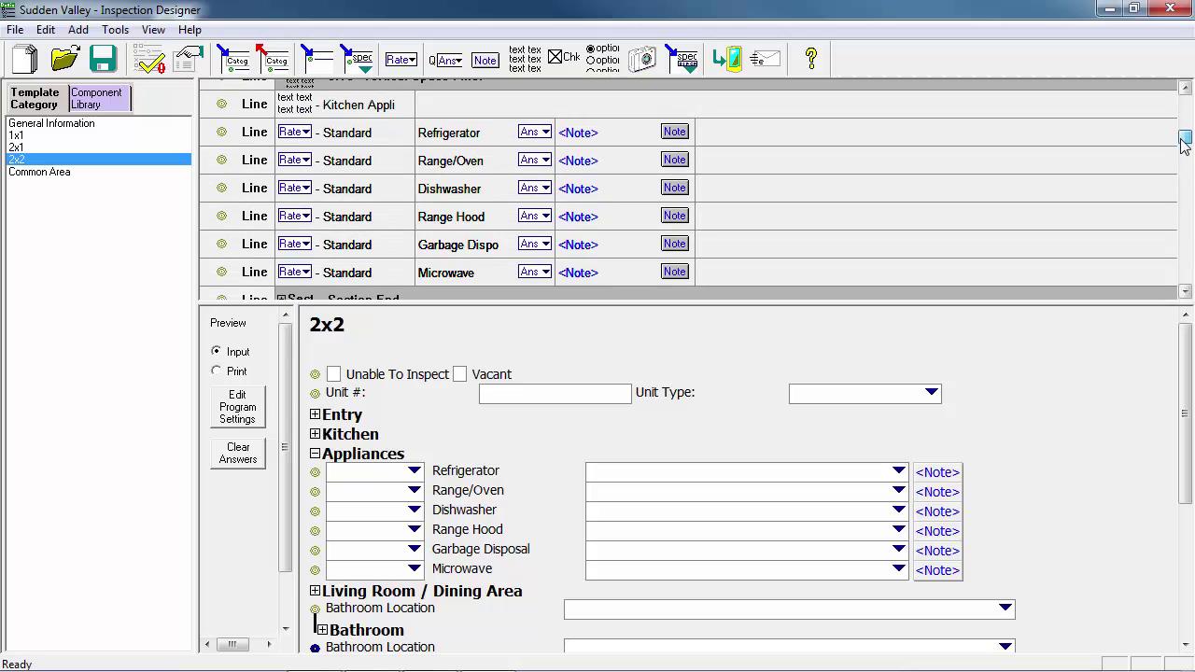
scroll(404, 170, "down", 1)
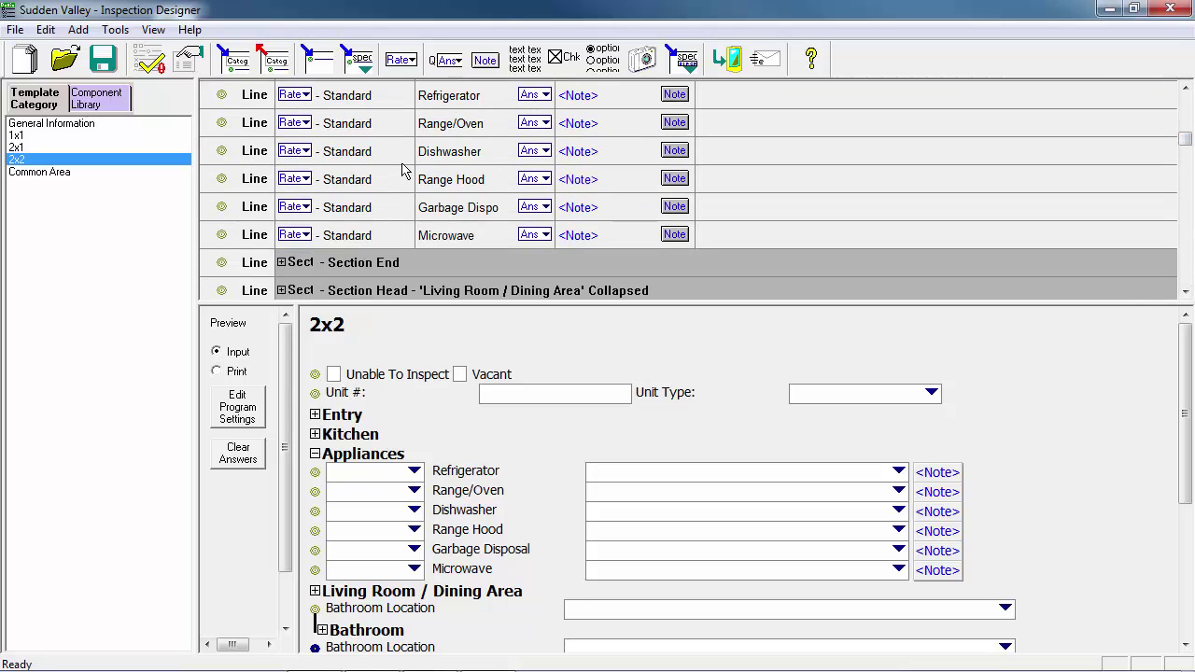
scroll(403, 170, "down", 1)
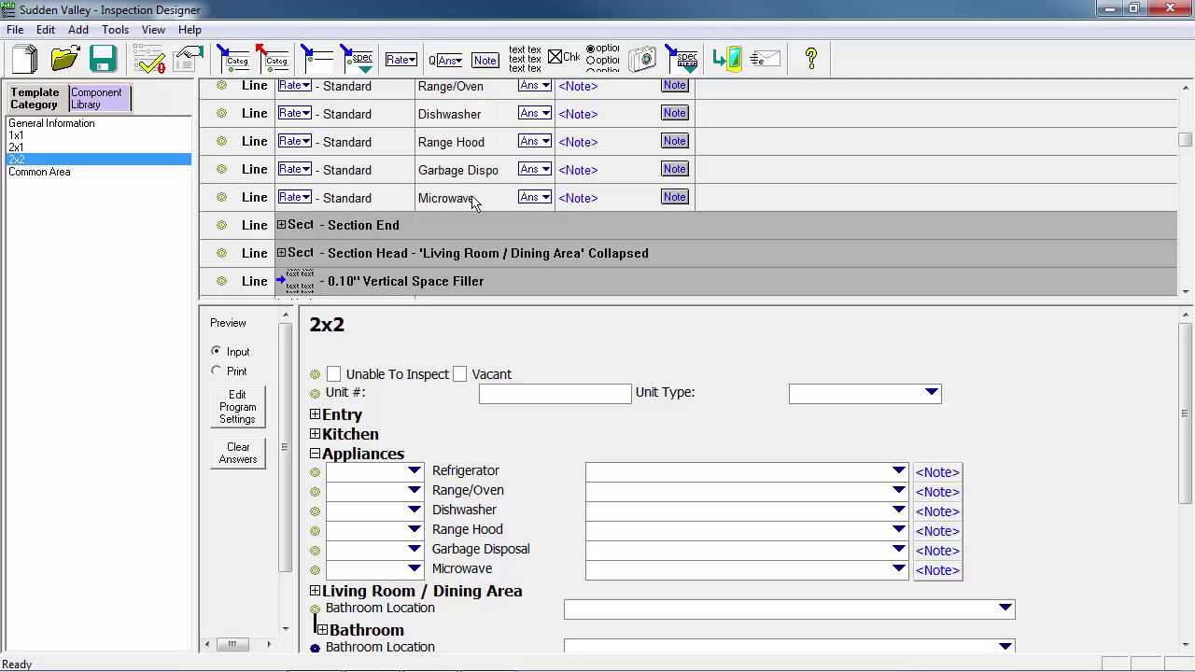
right_click(221, 199)
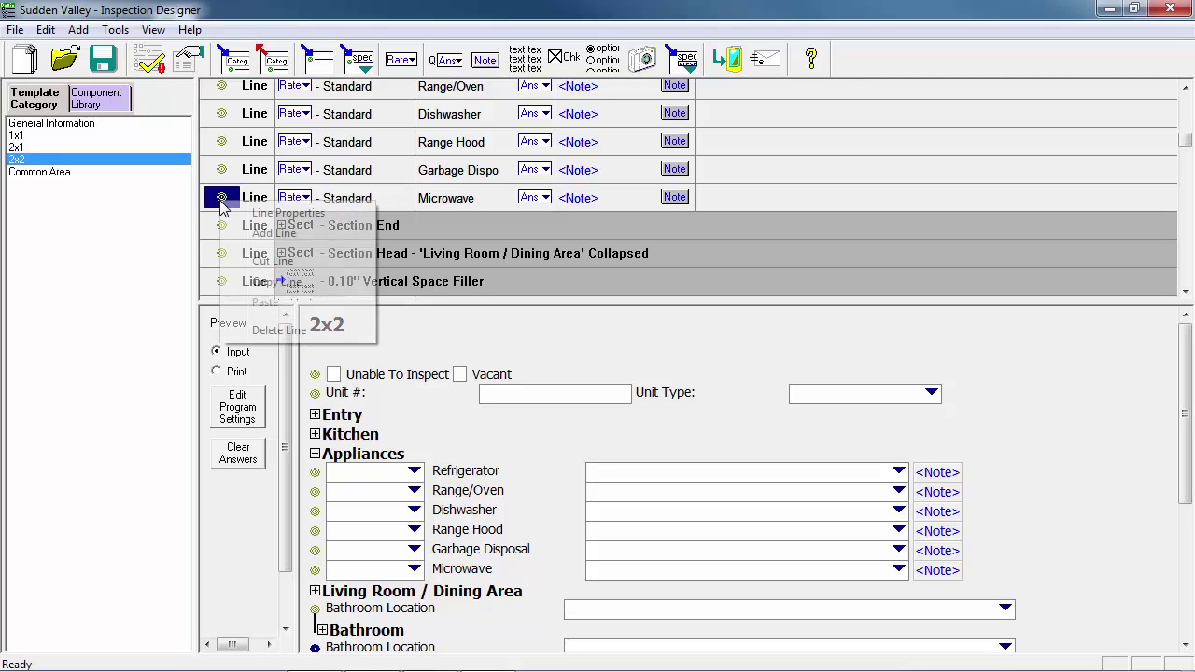
left_click(277, 281)
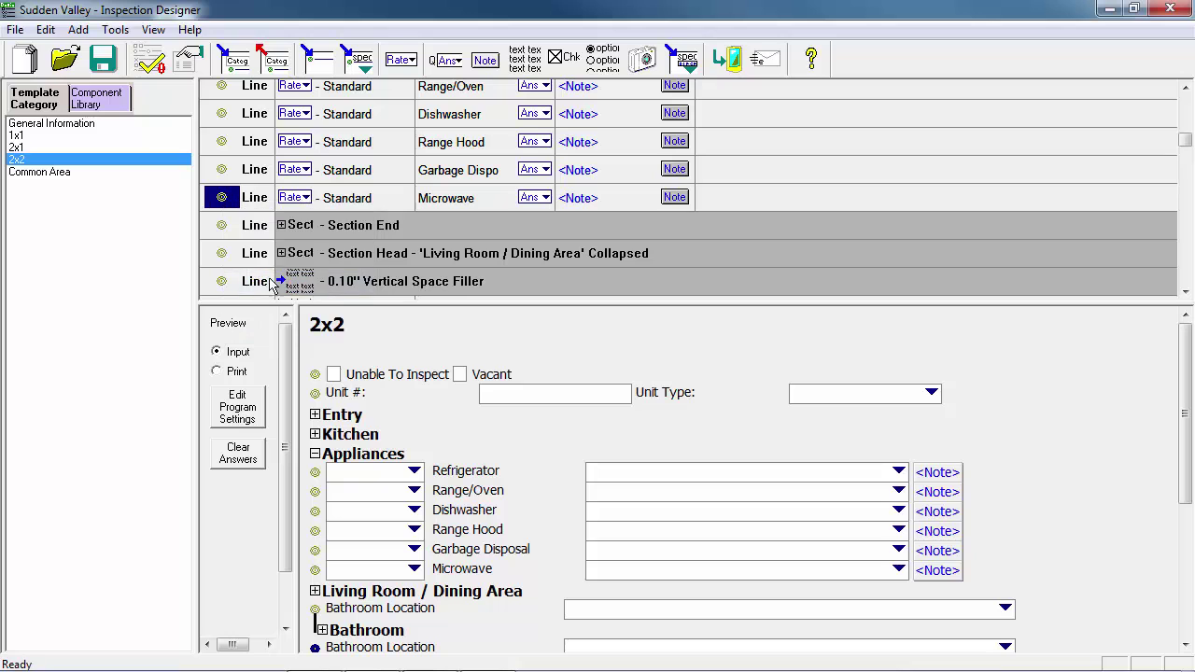
right_click(228, 203)
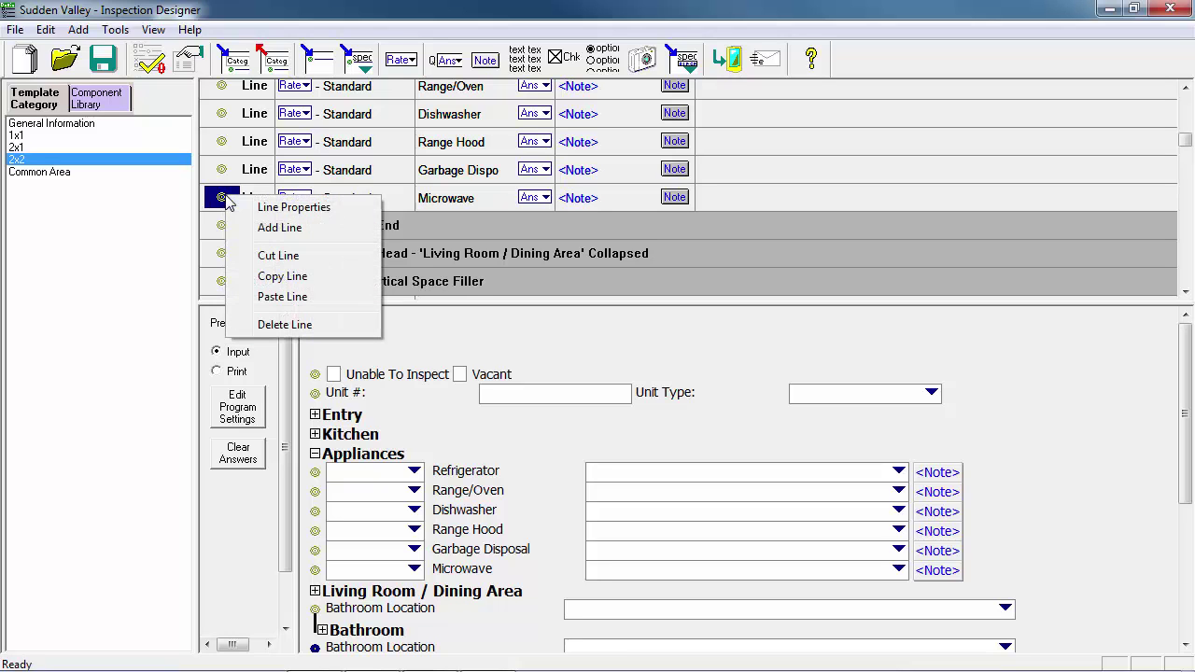
left_click(243, 296)
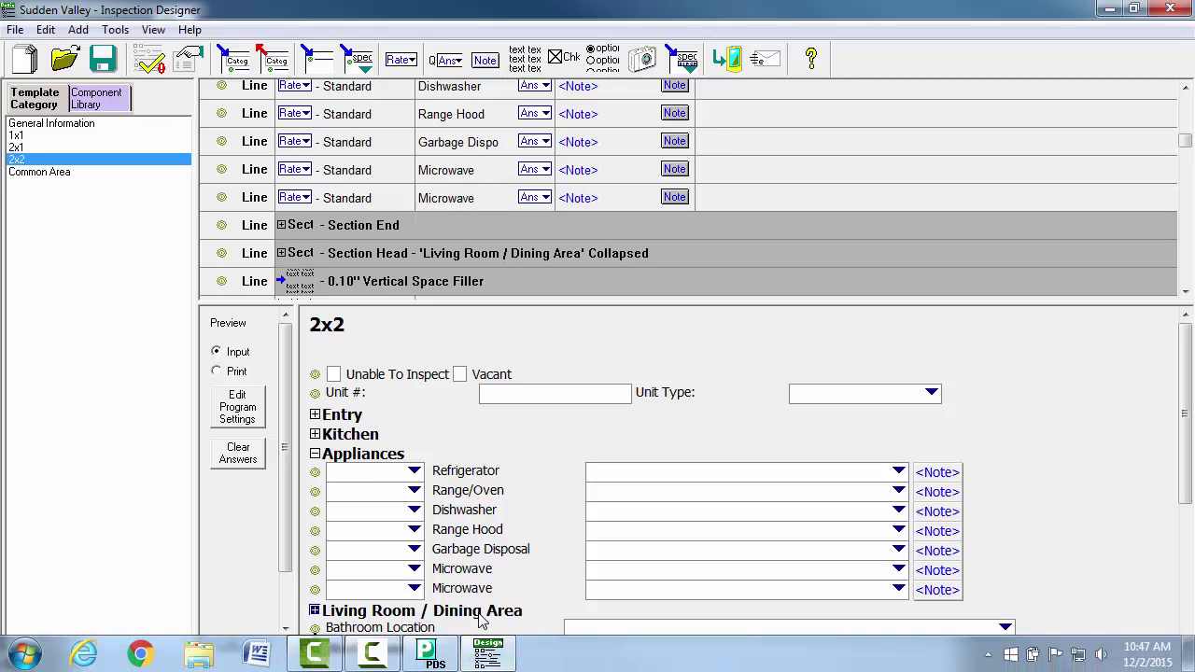
Change the prompt text of the lower Microwave line in the 2x2 category to "Coffee Maker:" for print and screen.
double_click(534, 198)
double_click(613, 379)
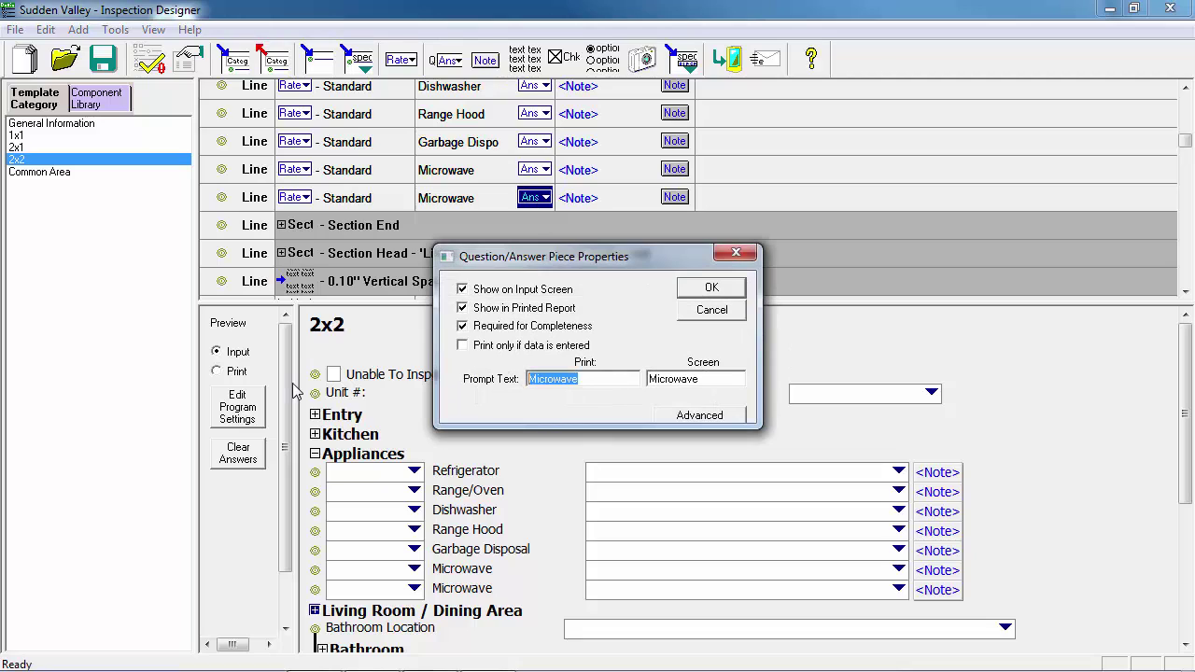
type("Coffee Maker:")
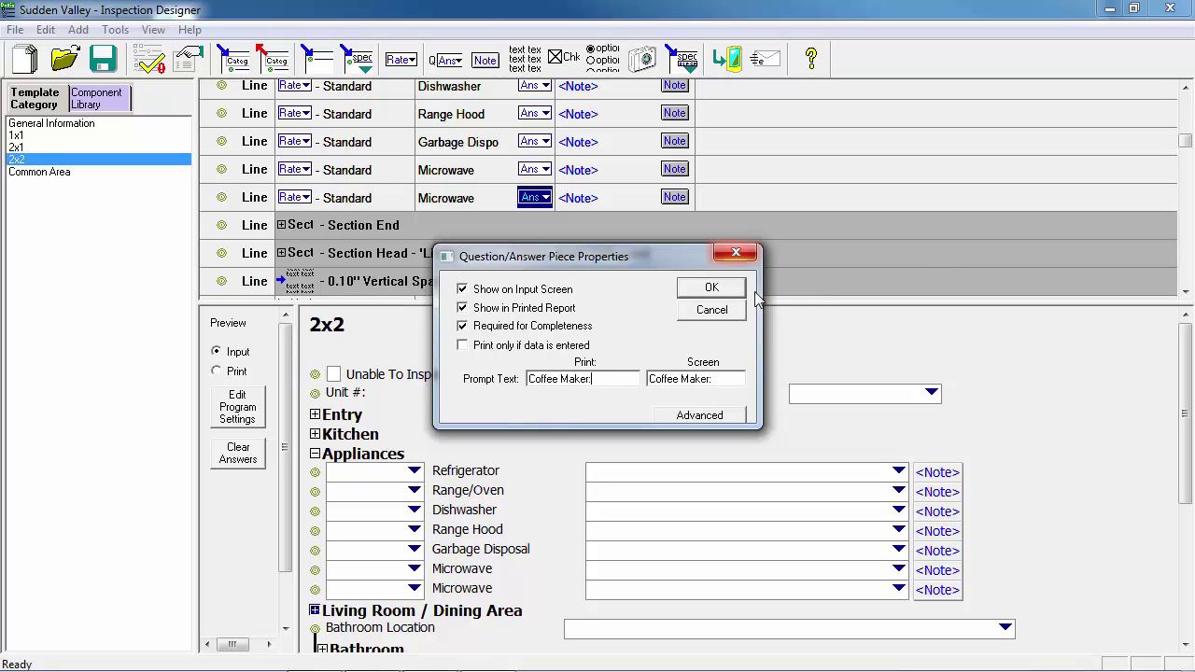
left_click(713, 289)
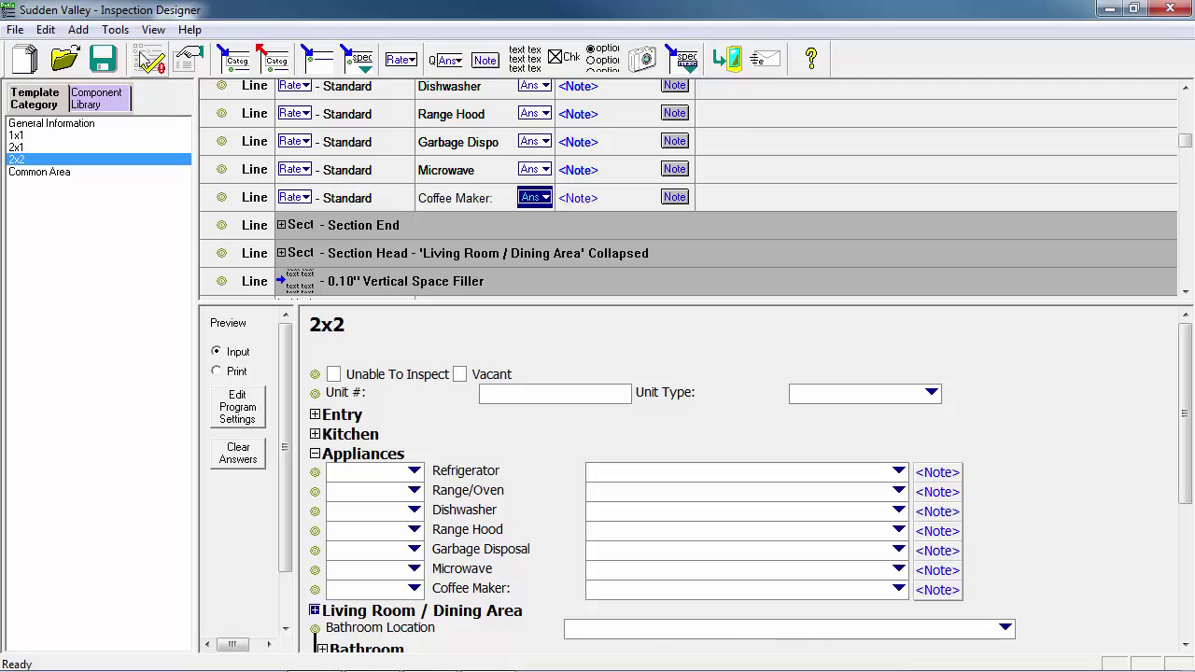
Save and close the inspection form, and open the Inspection Setup (X86).xls workbook from the desktop.
left_click(101, 60)
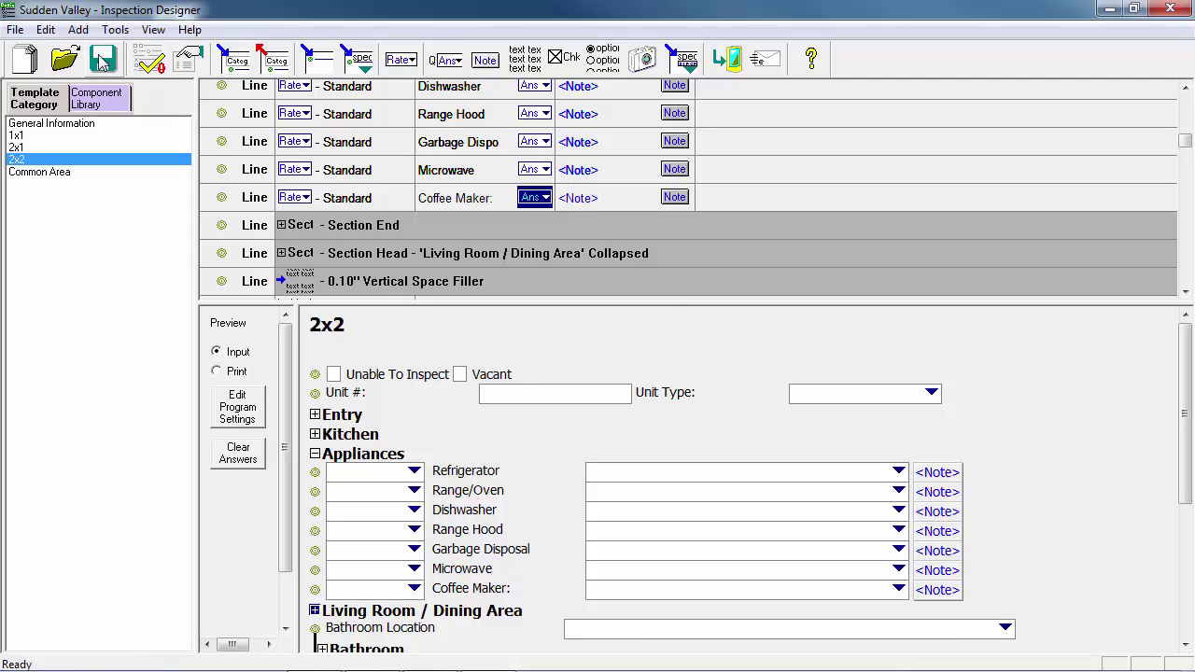
left_click(1170, 9)
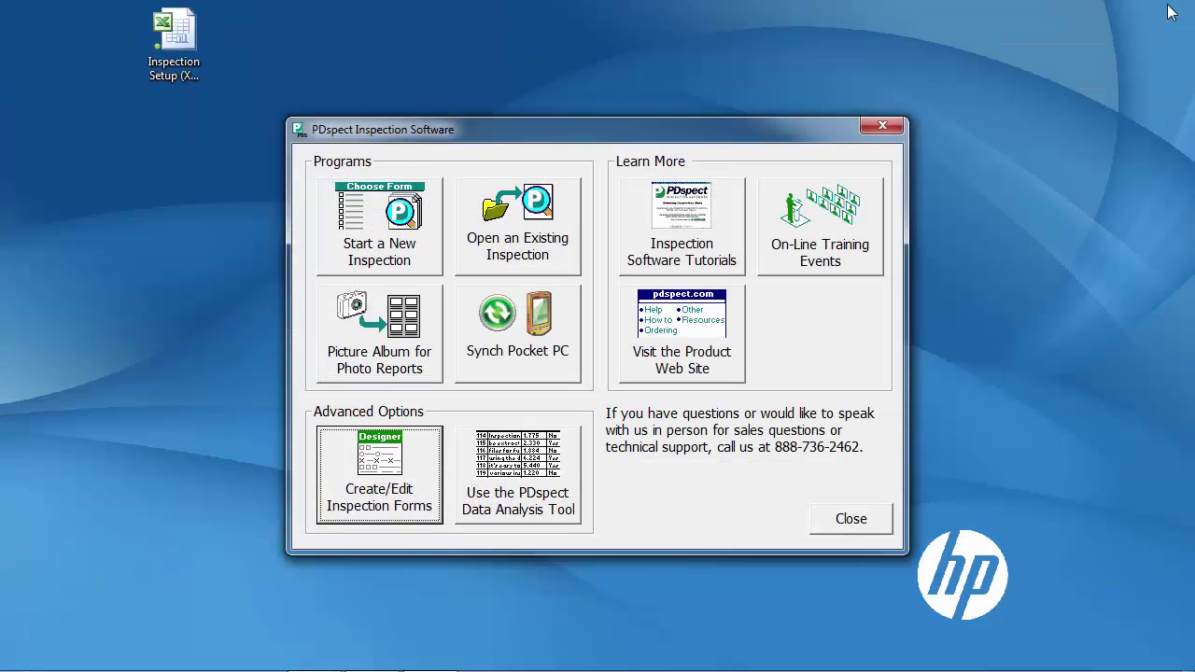
left_click(207, 37)
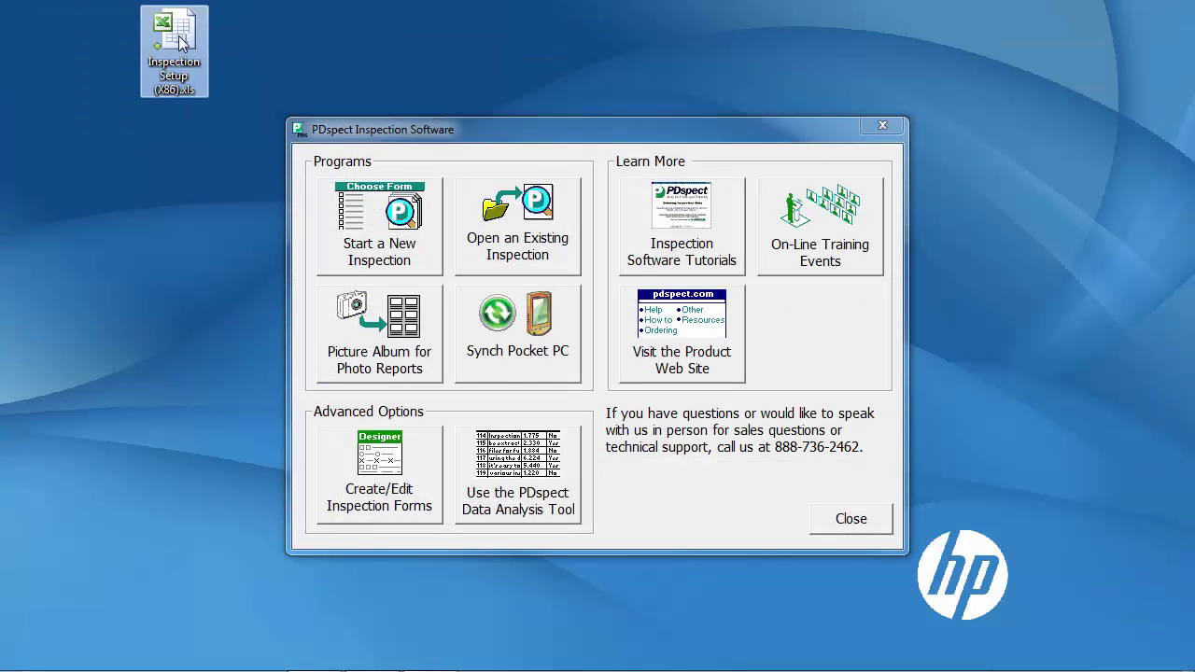
double_click(179, 38)
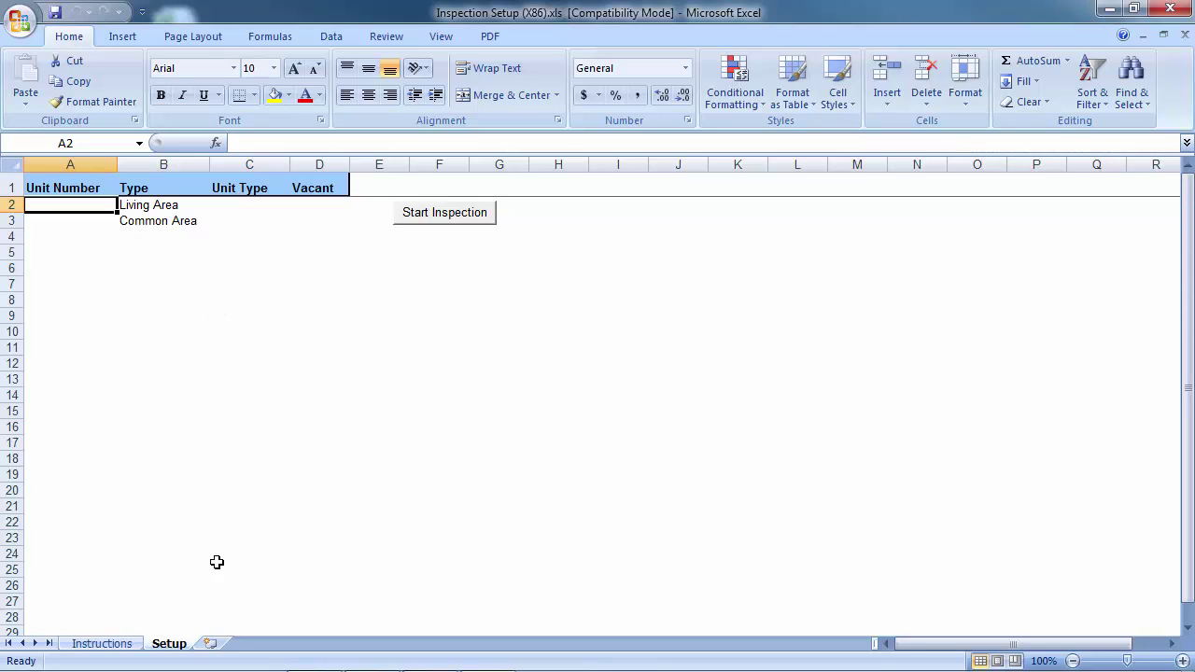
Set the template file name on the Instructions sheet to Sudden Valley.tm6.
left_click(121, 645)
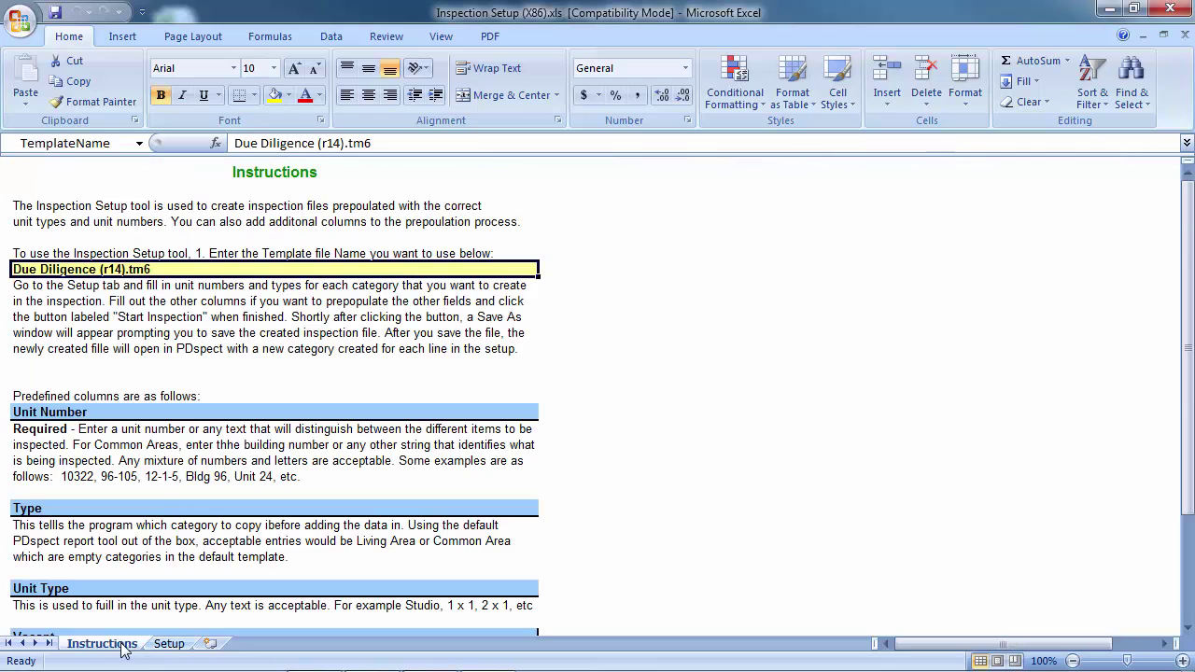
double_click(125, 270)
left_click_drag(125, 270, 3, 270)
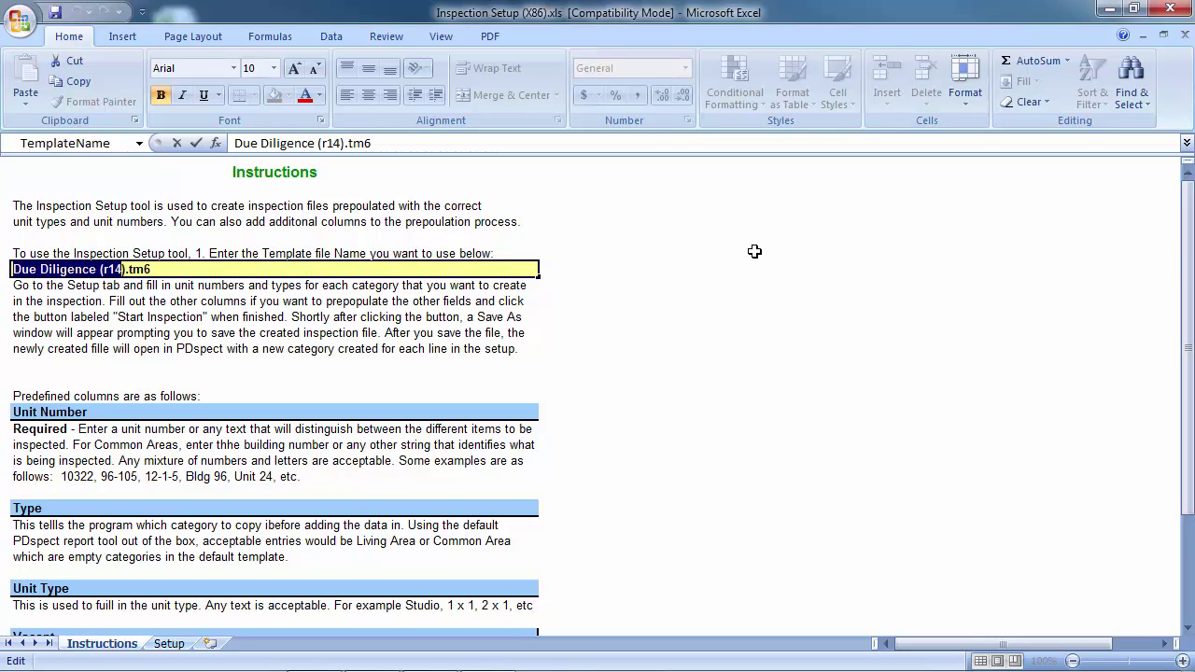
type("Sudden V")
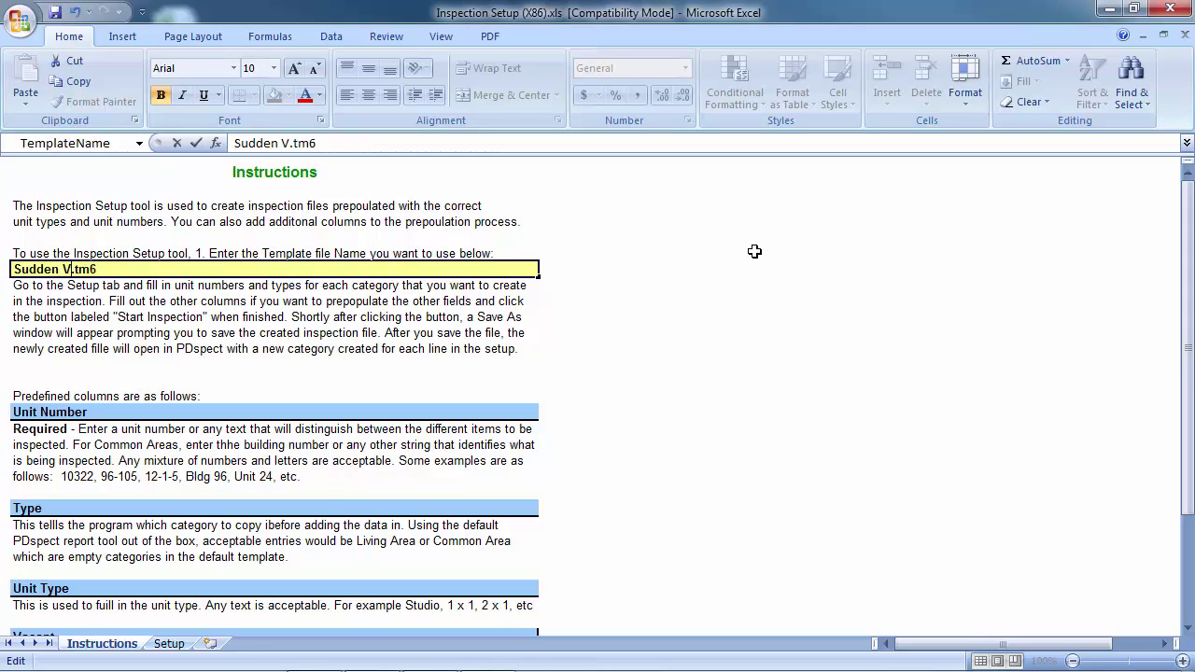
type("alley")
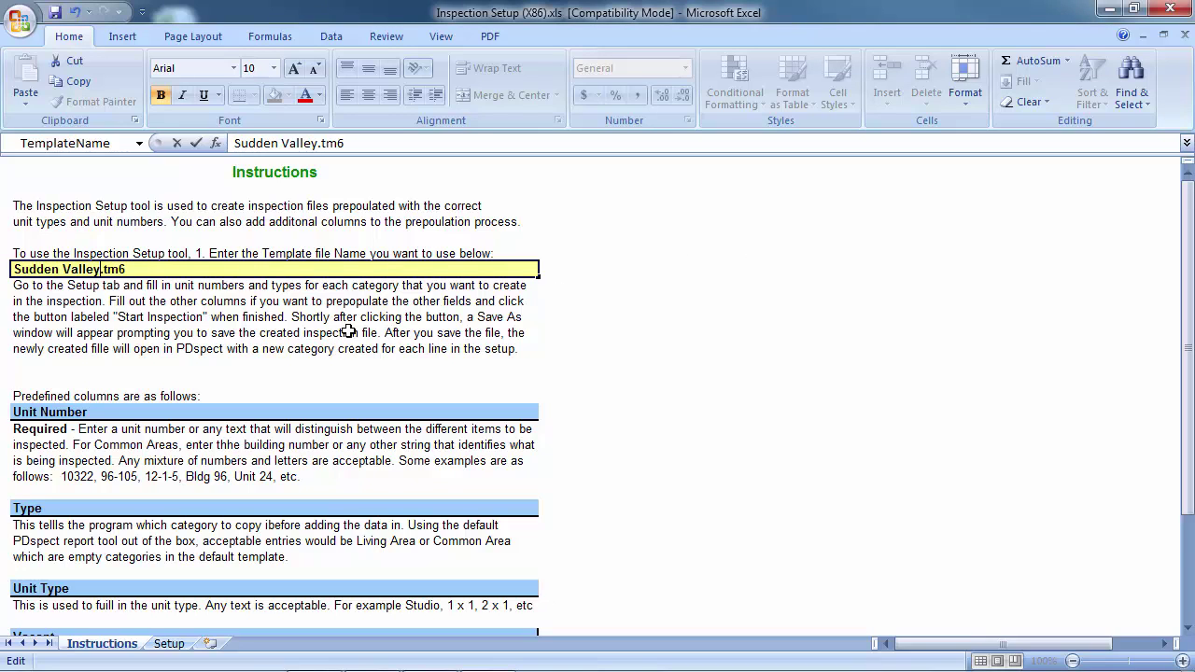
Fill row 2 of the Setup sheet with unit number 101, type 1x1 and unit type 1x1.
left_click(180, 645)
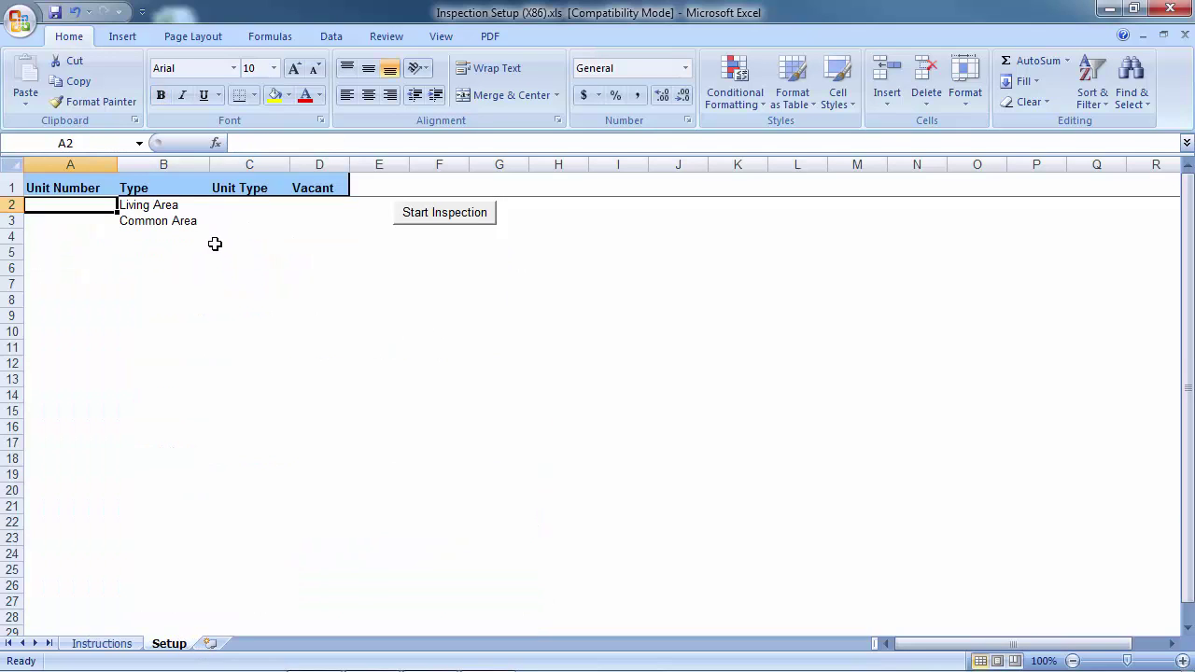
left_click(184, 206)
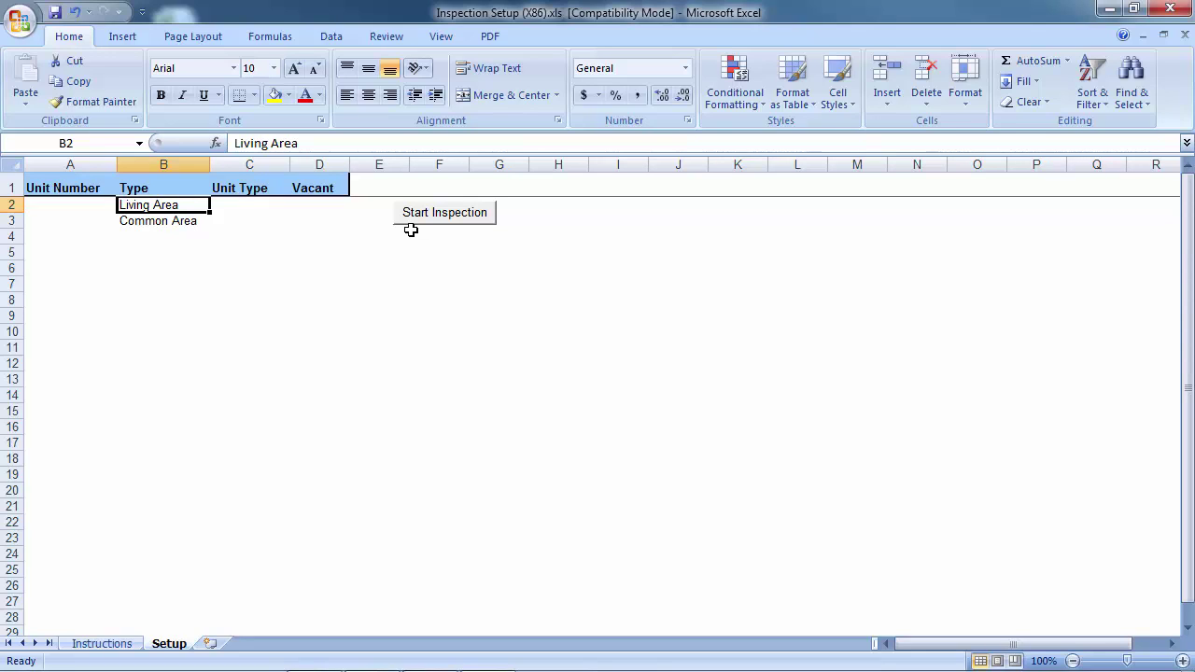
type("1x1")
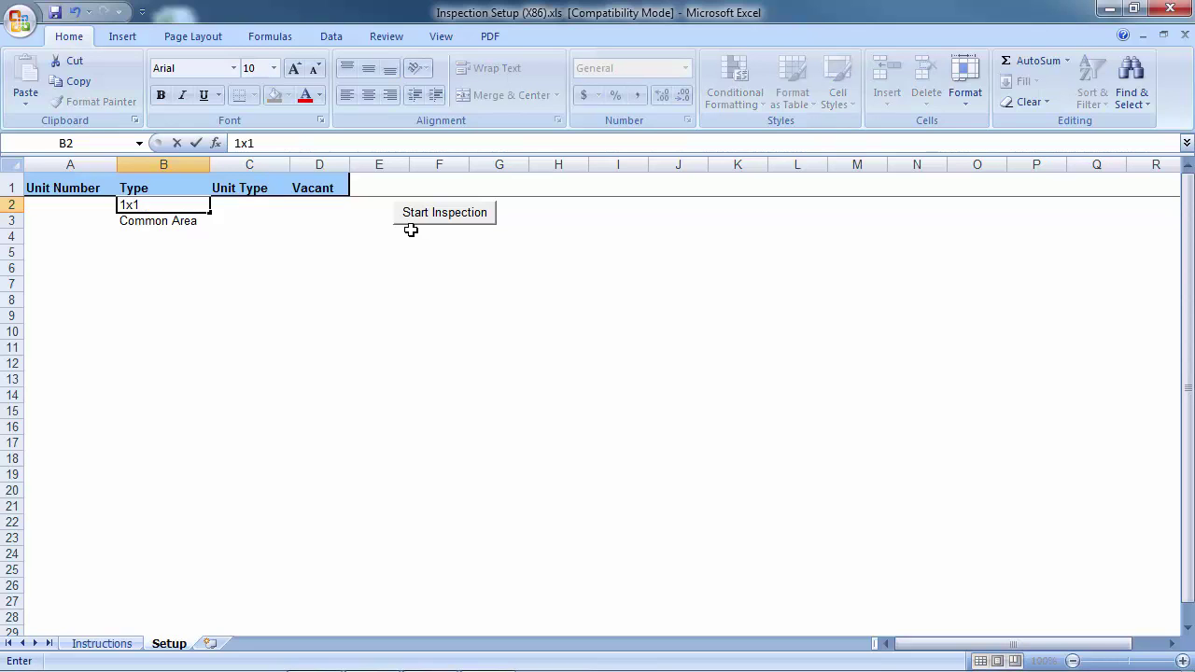
key("Return")
key("ctrl+Home")
type("101")
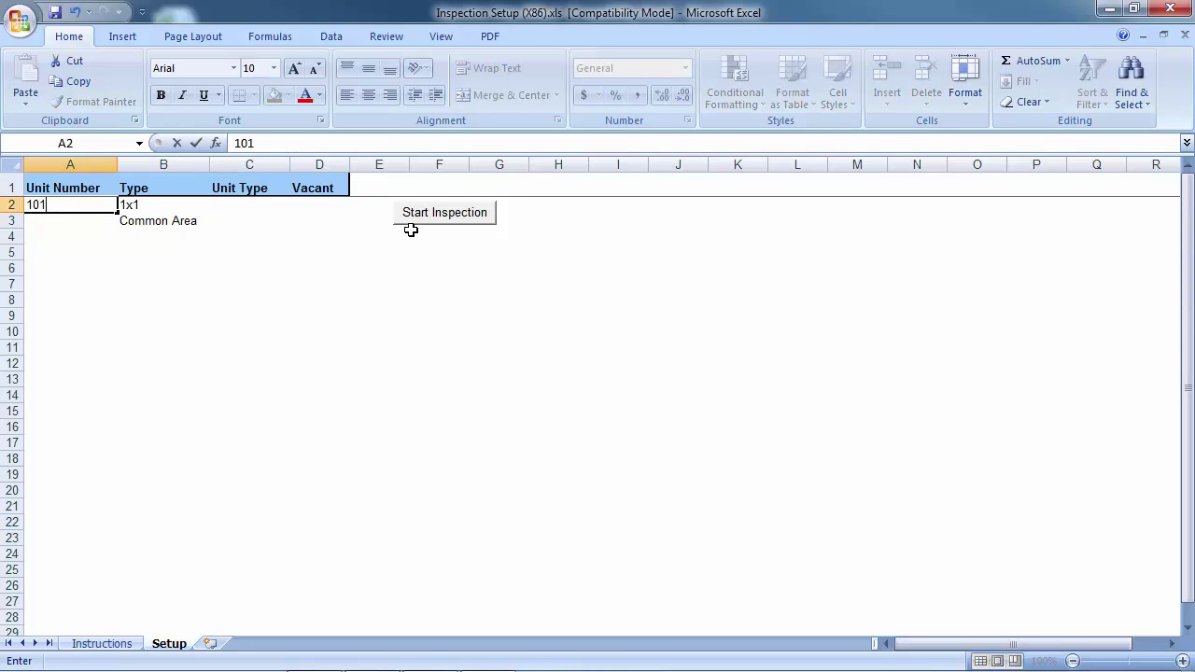
key("Tab")
key("Tab")
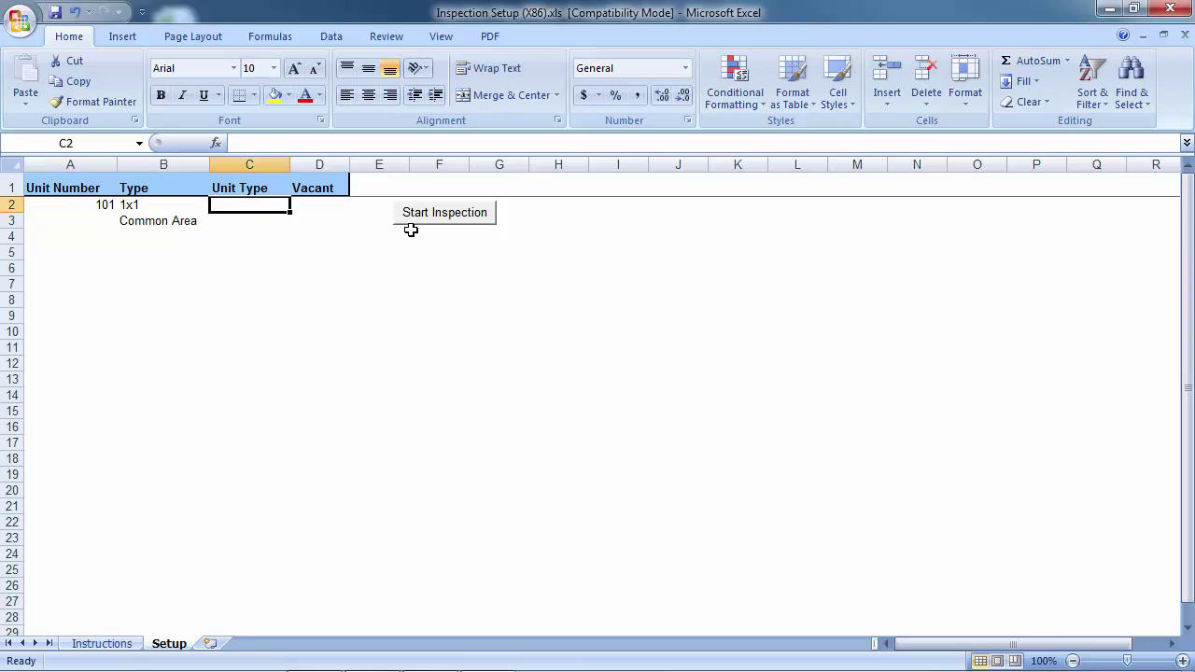
type("1x1")
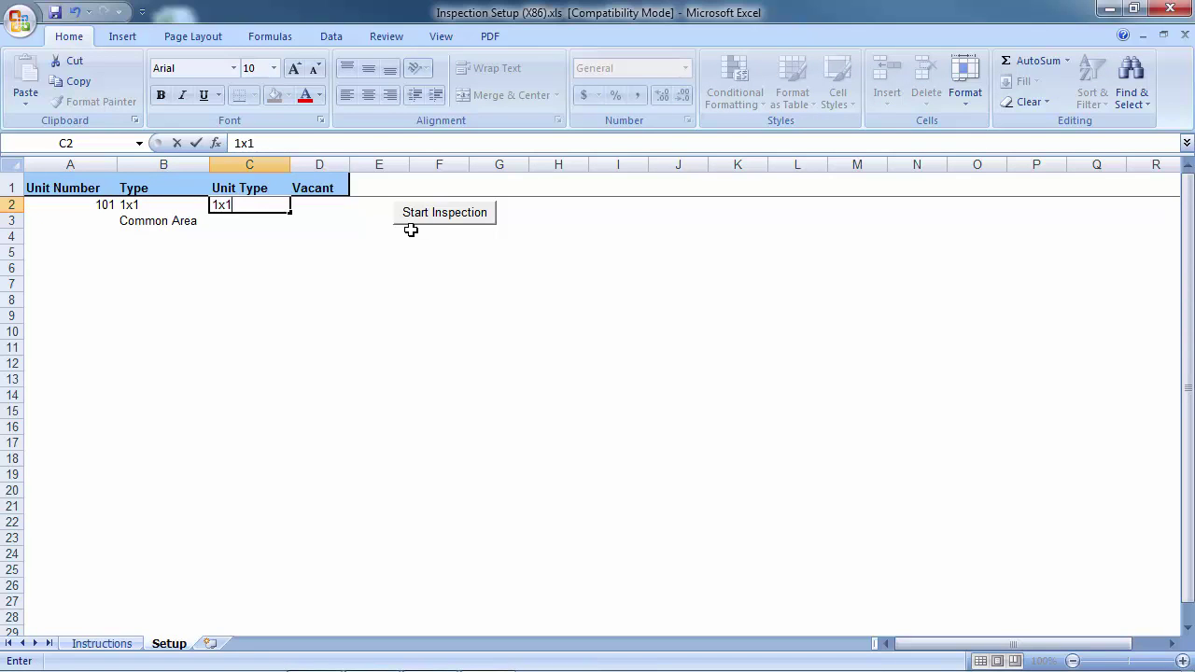
key("Return")
Fill row 3 of the Setup sheet with unit number 102, type 2x2 and unit type 2x2.
type("102")
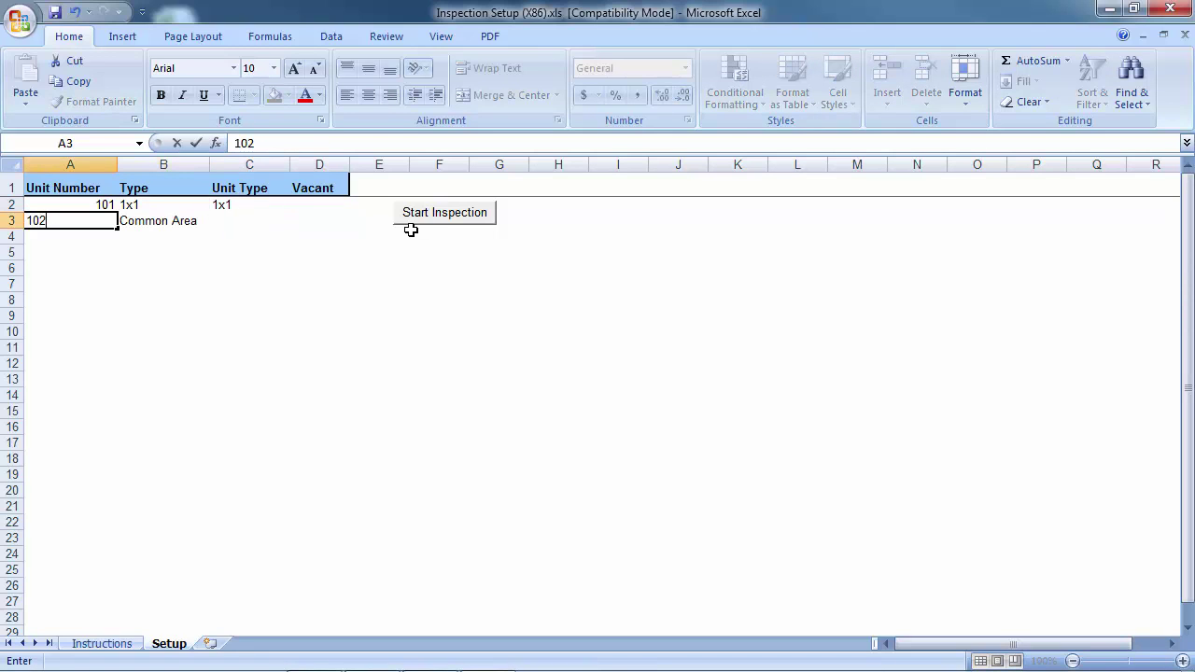
key("Tab")
type("2x2")
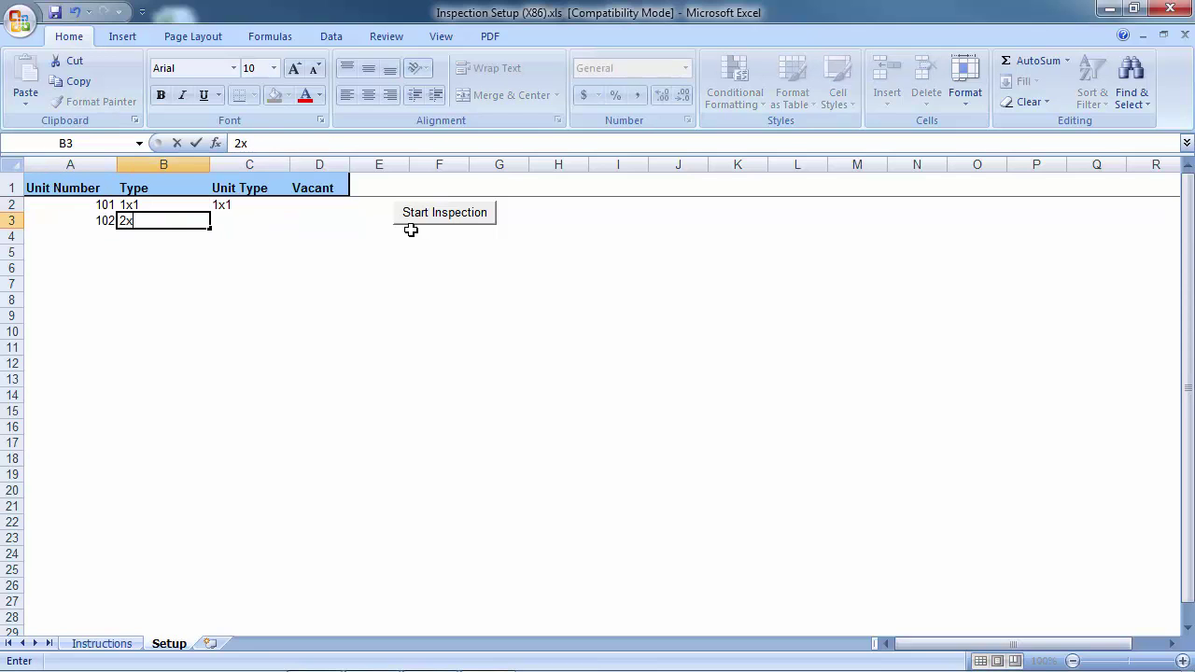
key("Tab")
type("2x2")
key("Down")
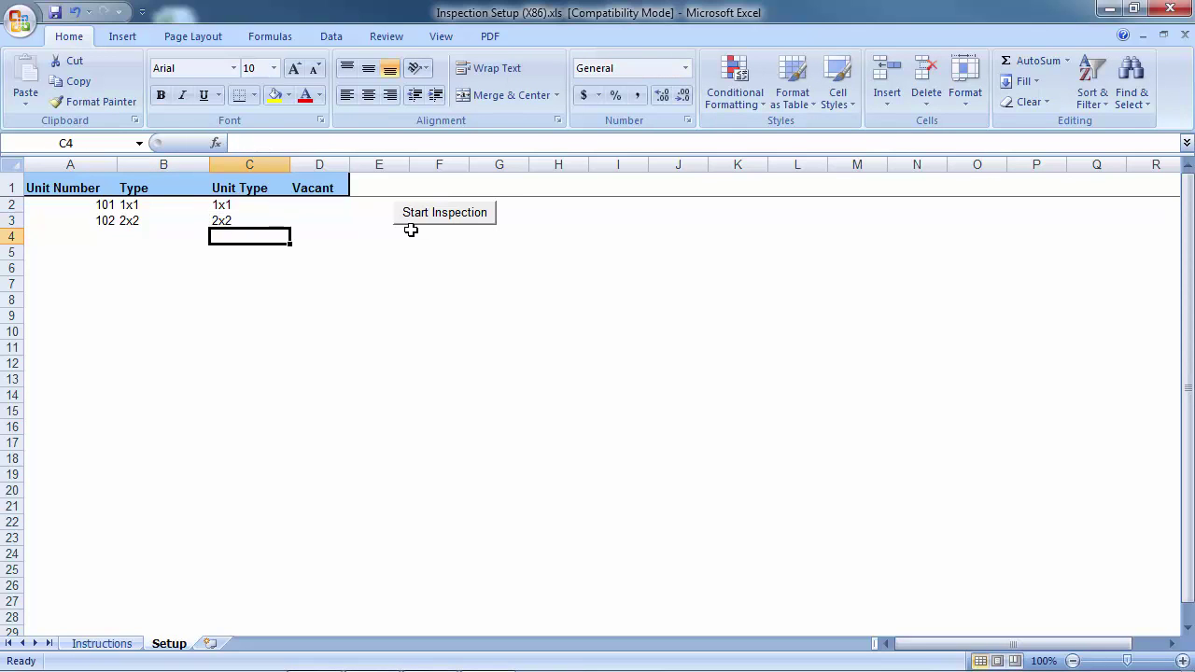
Fill row 4 of the Setup sheet with unit number 103, type 2x1 and unit type 2x1.
key("Left")
key("Left")
type("103")
key("Tab")
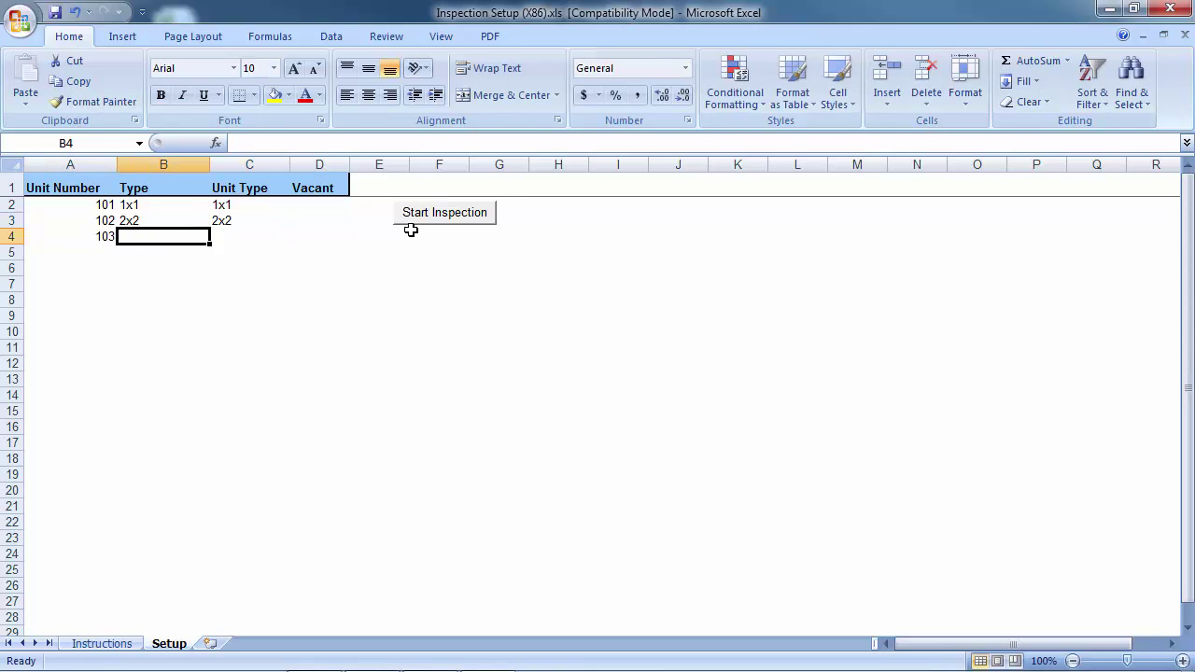
type("2x1")
key("Tab")
type("2x1")
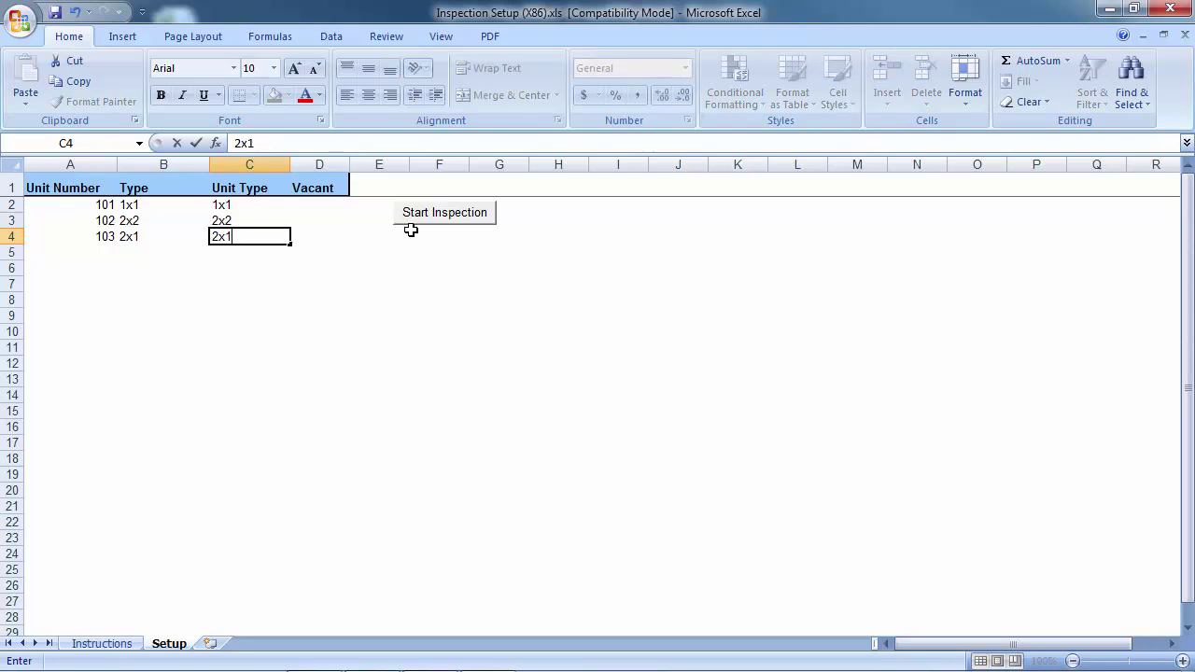
key("Tab")
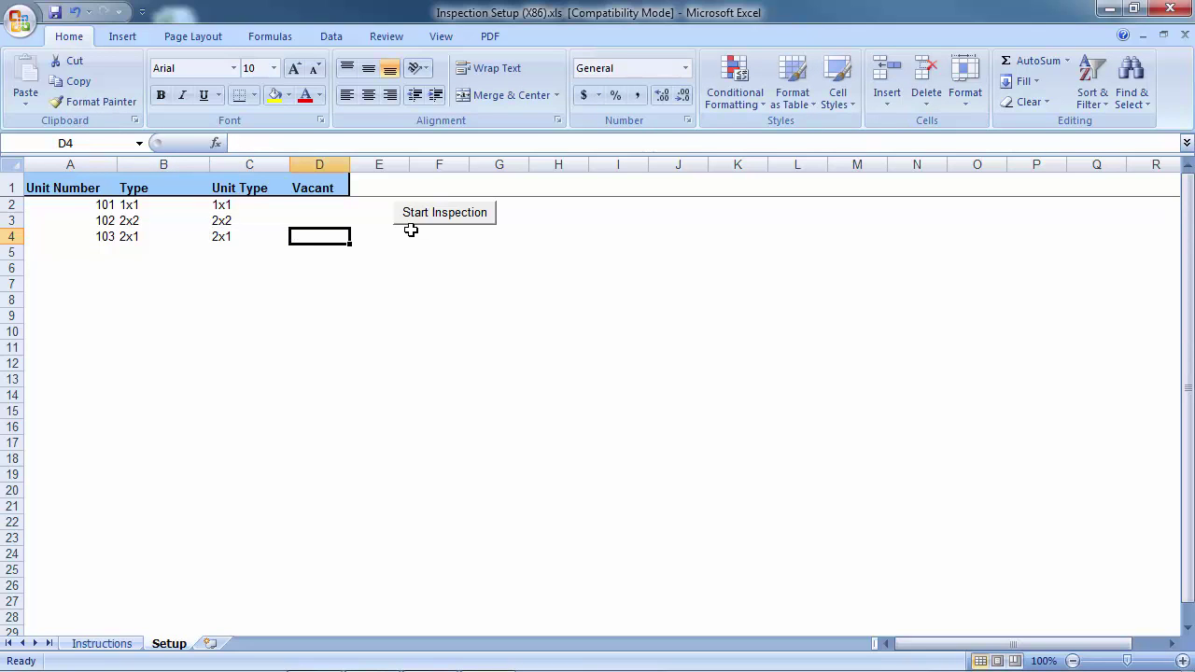